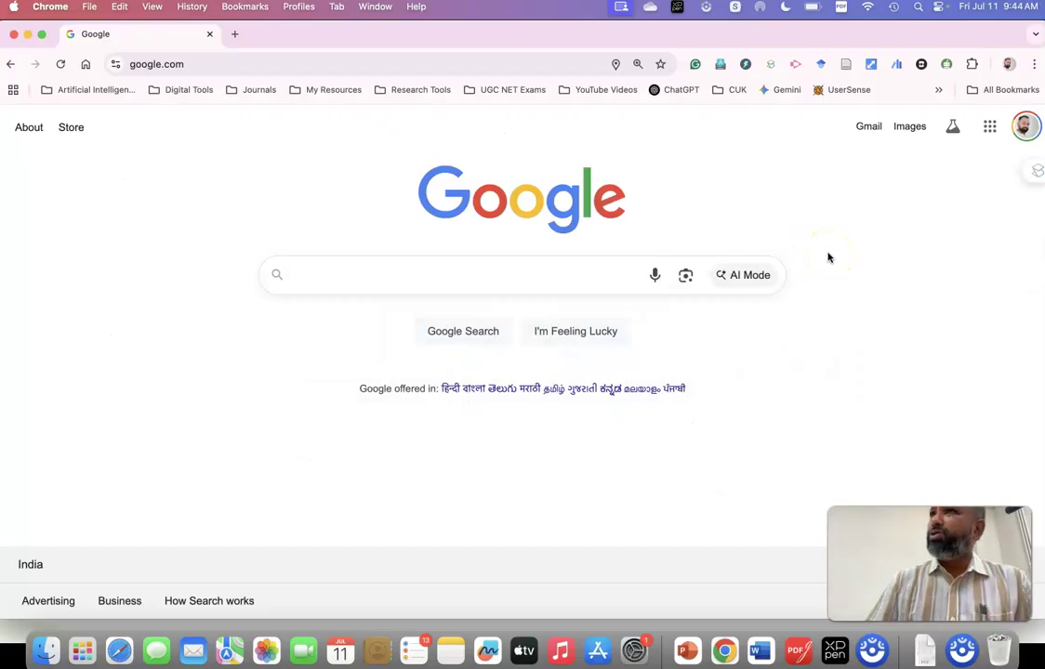
# Step: Search Google for "scispace" and open the SciSpace academic research site from the results
pyautogui.write('scispace')
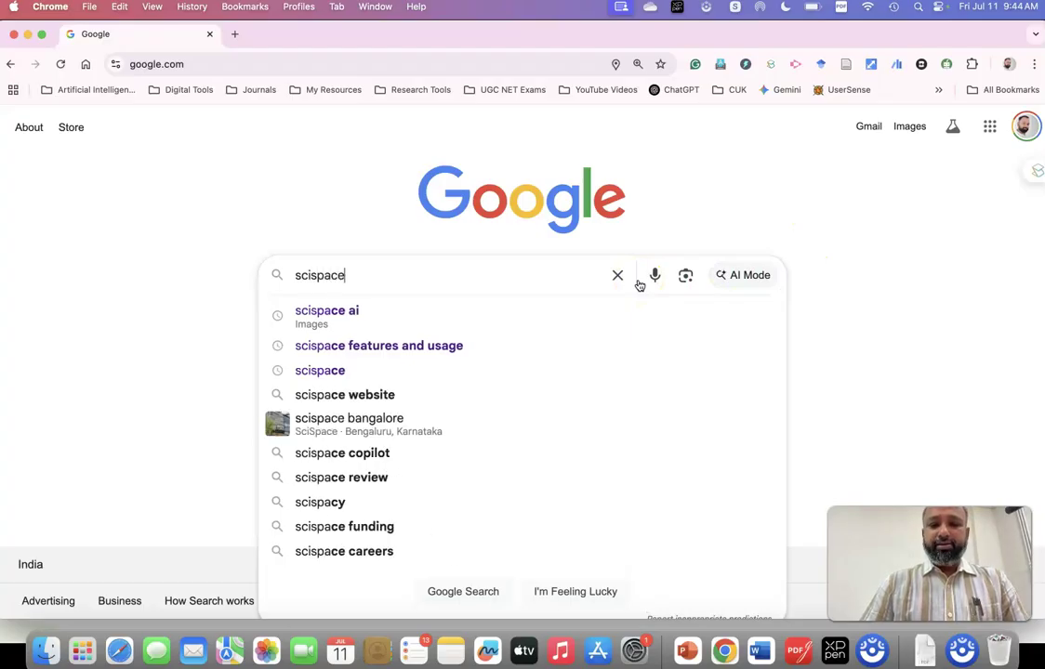
pyautogui.press('Return')
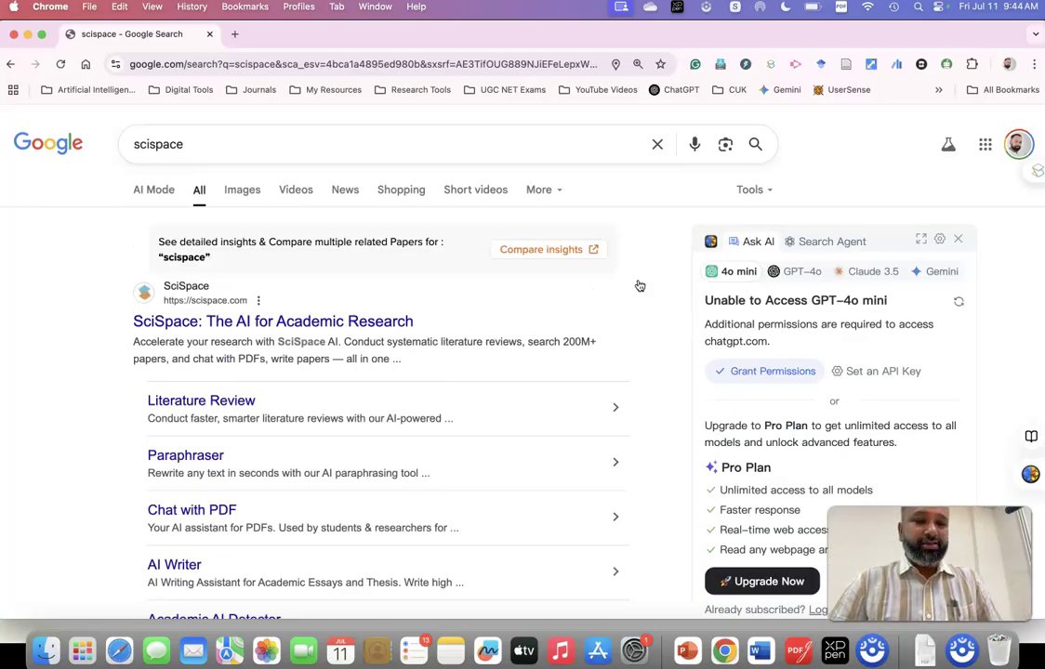
pyautogui.scroll(-2, 640, 285)
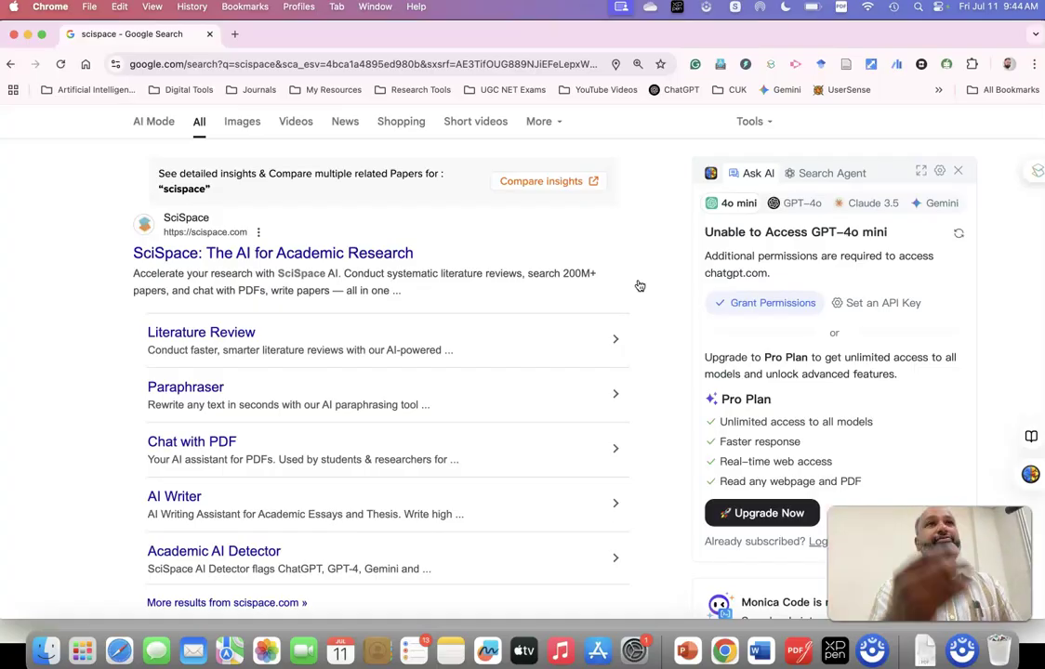
pyautogui.click(381, 252)
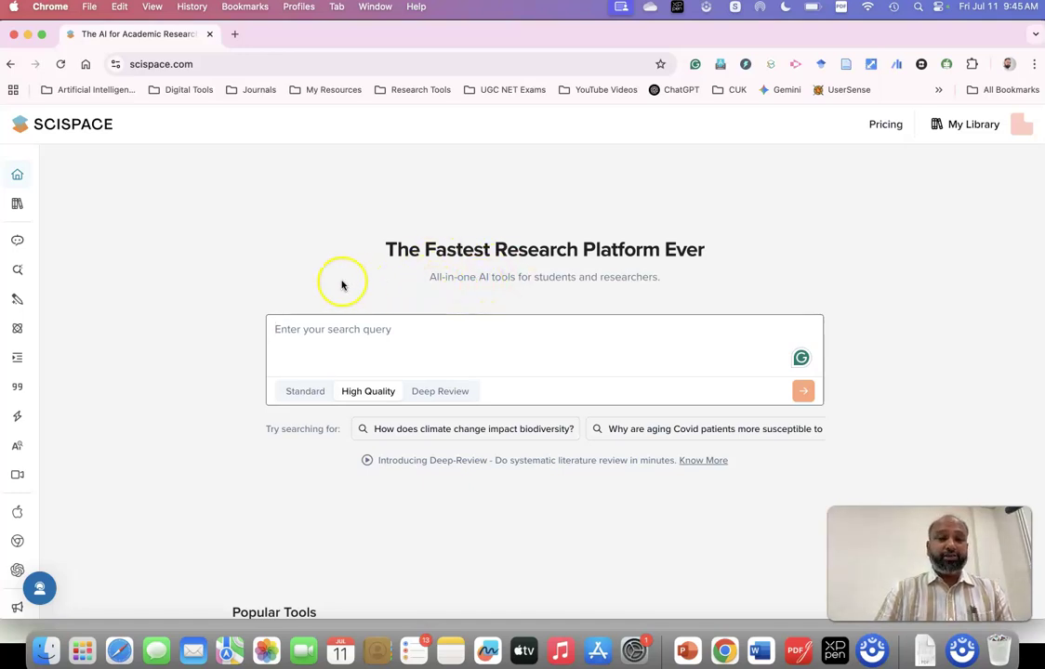
pyautogui.moveTo(14, 193)
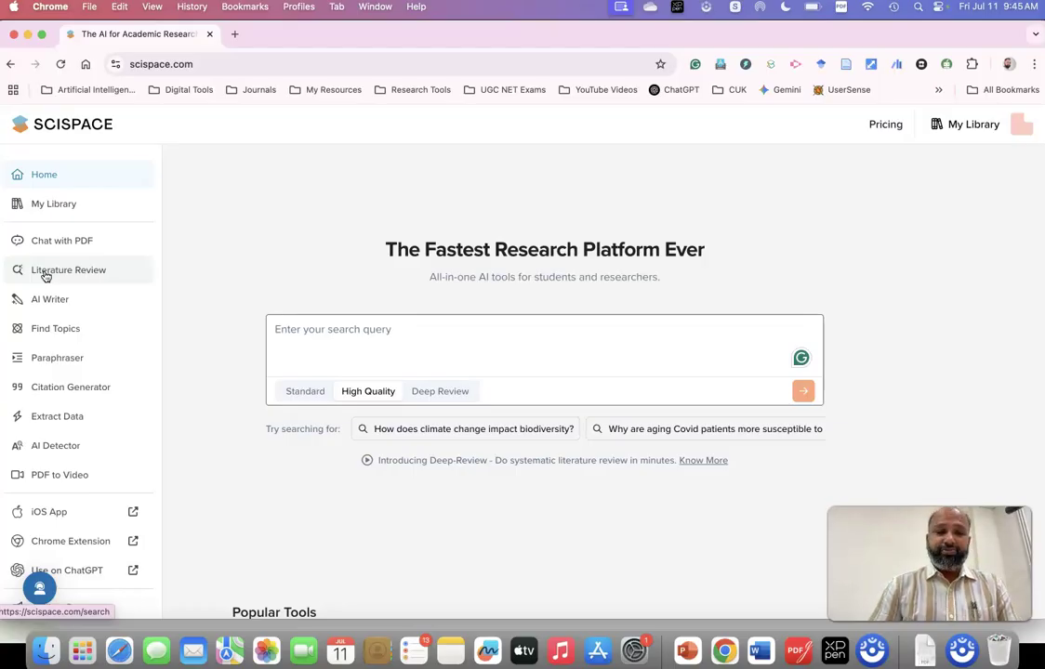
pyautogui.click(52, 302)
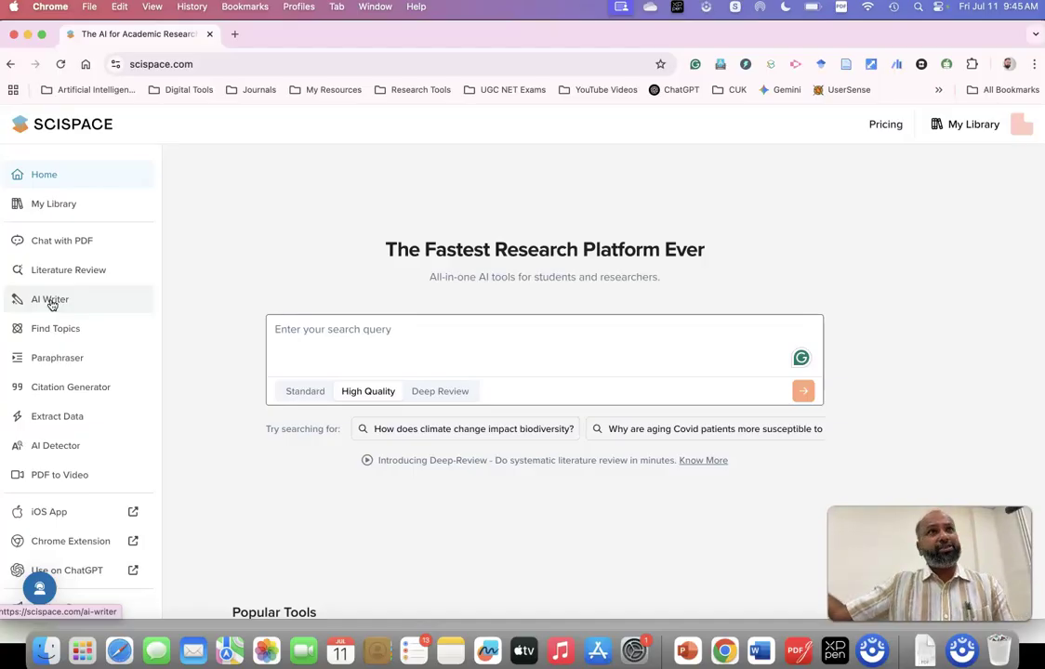
pyautogui.click(47, 330)
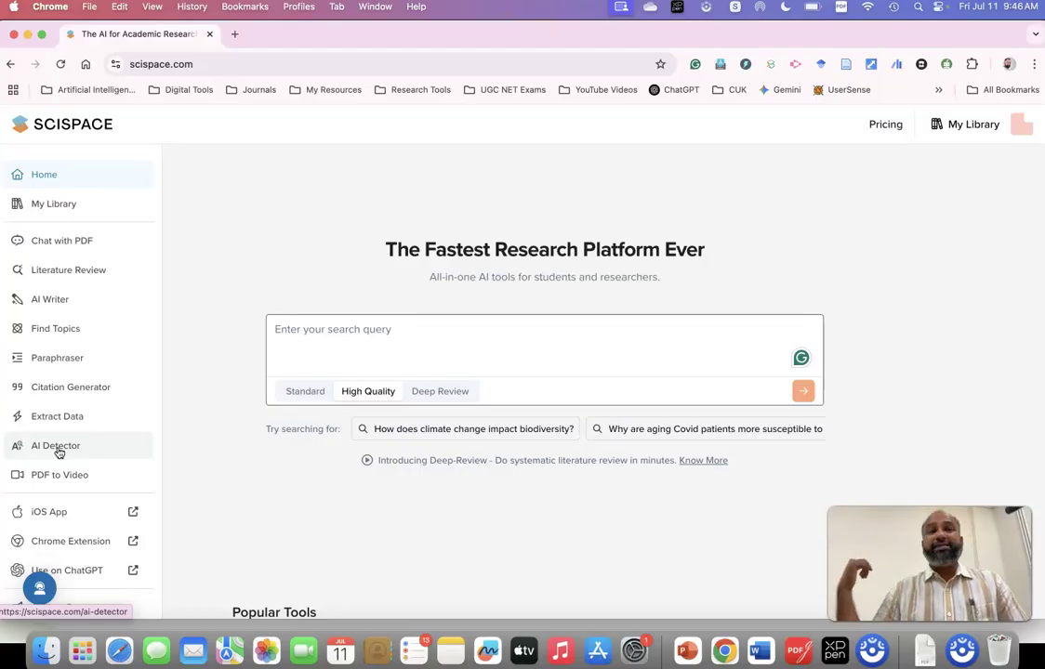
pyautogui.click(61, 476)
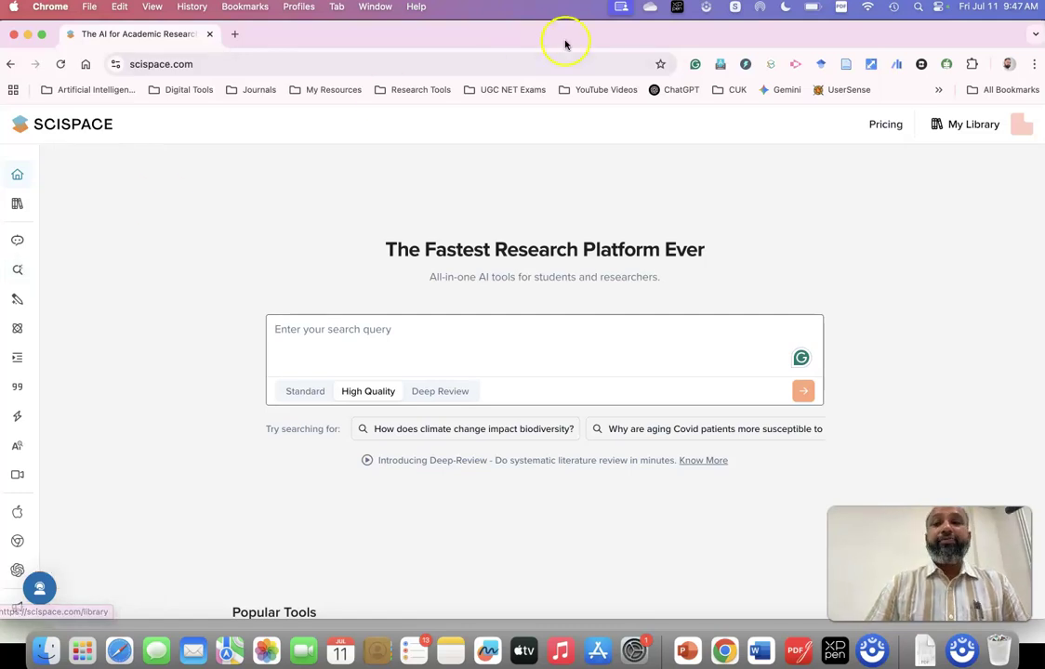
# Step: Open the SciSpace pricing page and compare the features of the Basic, Premium, Advanced and Teams plans
pyautogui.click(881, 125)
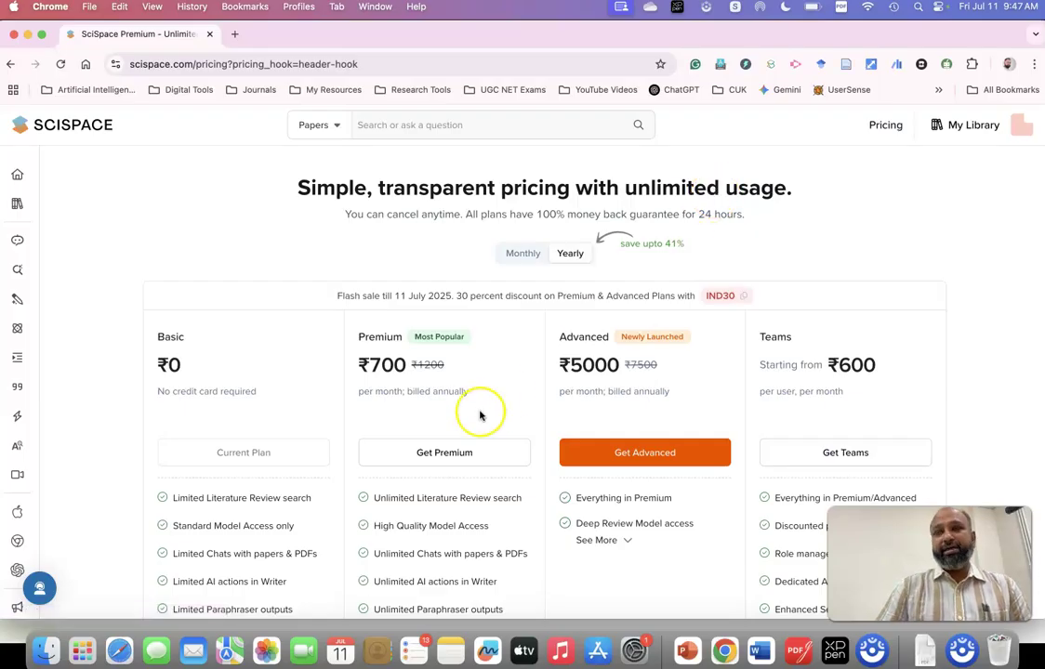
pyautogui.scroll(-5, 483, 408)
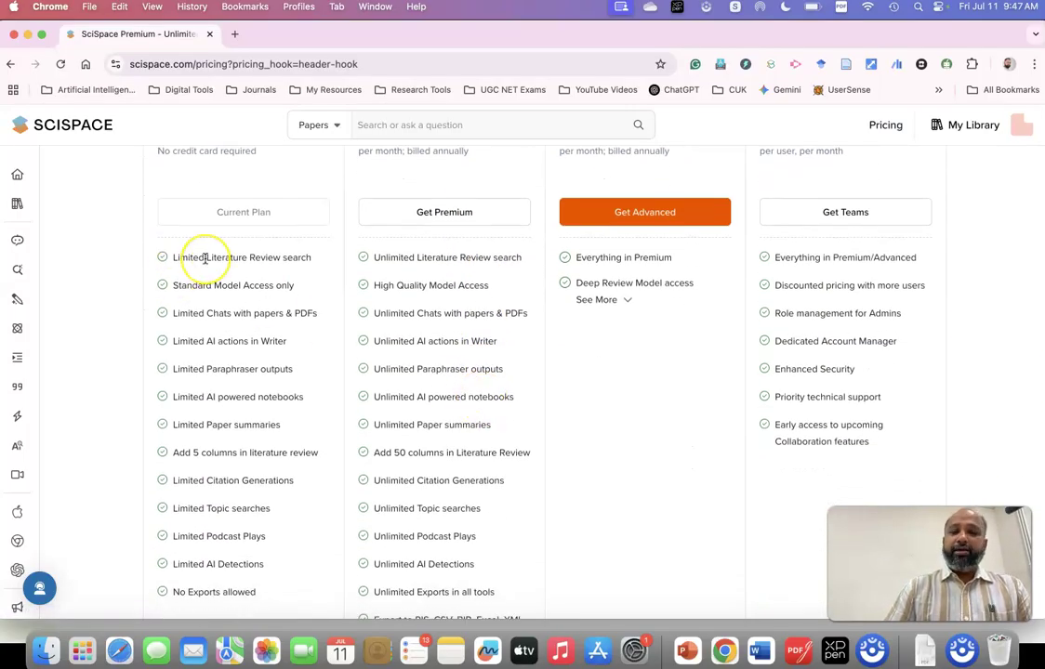
pyautogui.scroll(-1, 176, 270)
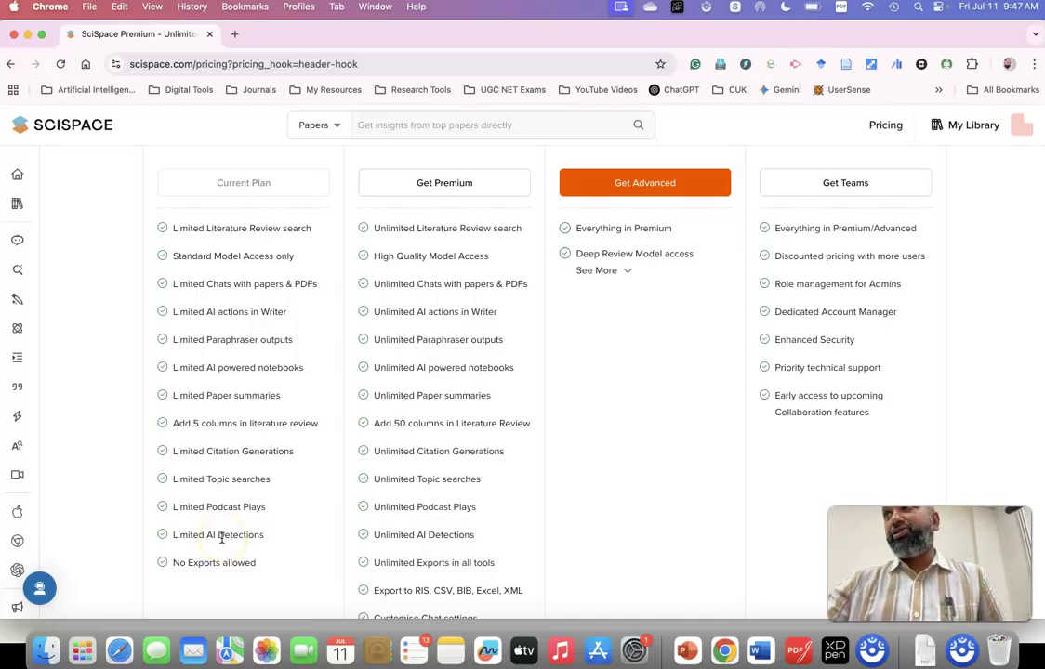
pyautogui.scroll(3, 505, 412)
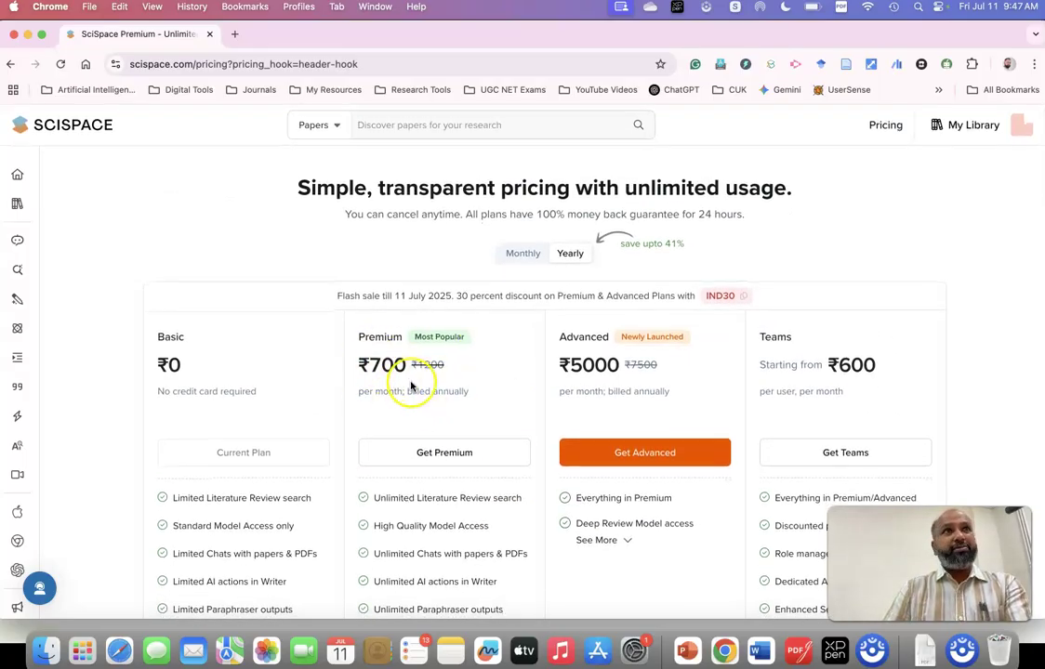
pyautogui.scroll(-5, 409, 387)
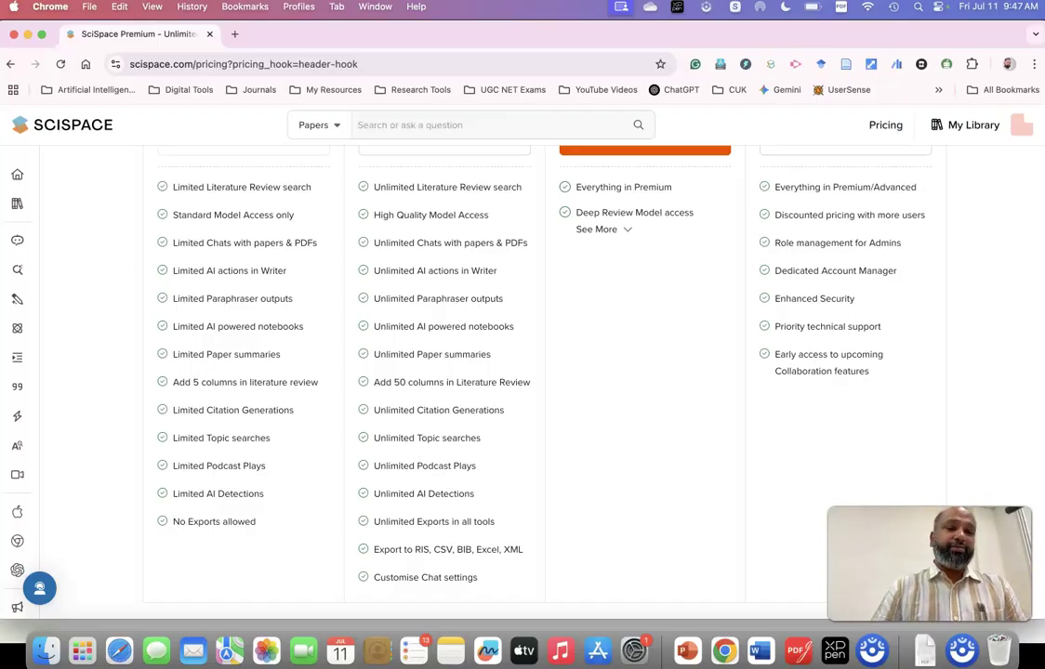
# Step: Open the Literature Review tool and run a High Quality search for "gamified learning"
pyautogui.moveTo(35, 239)
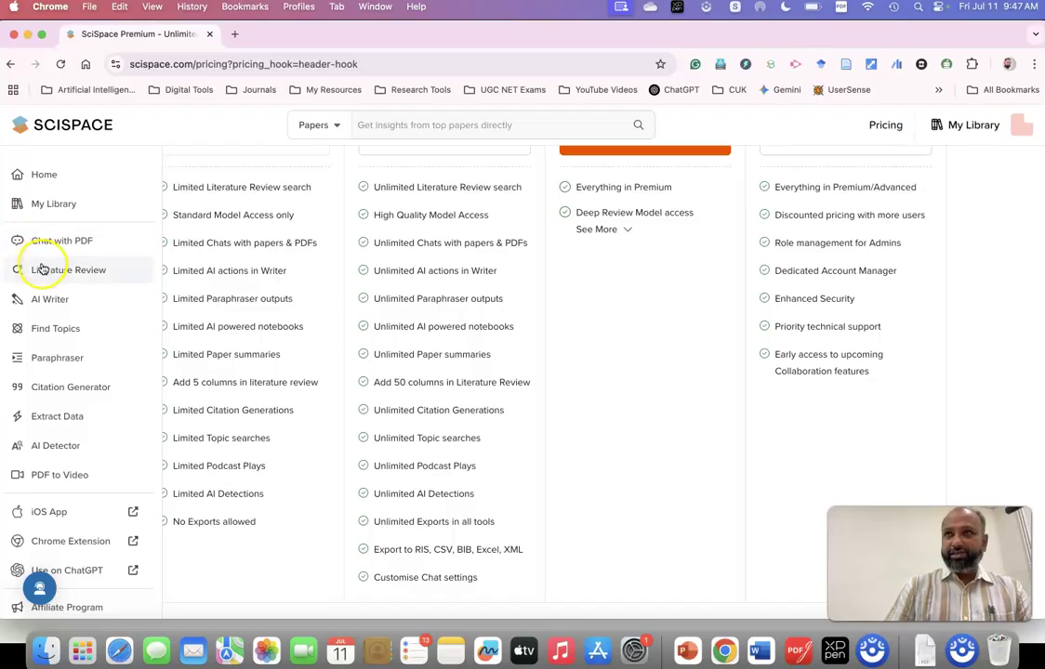
pyautogui.click(42, 269)
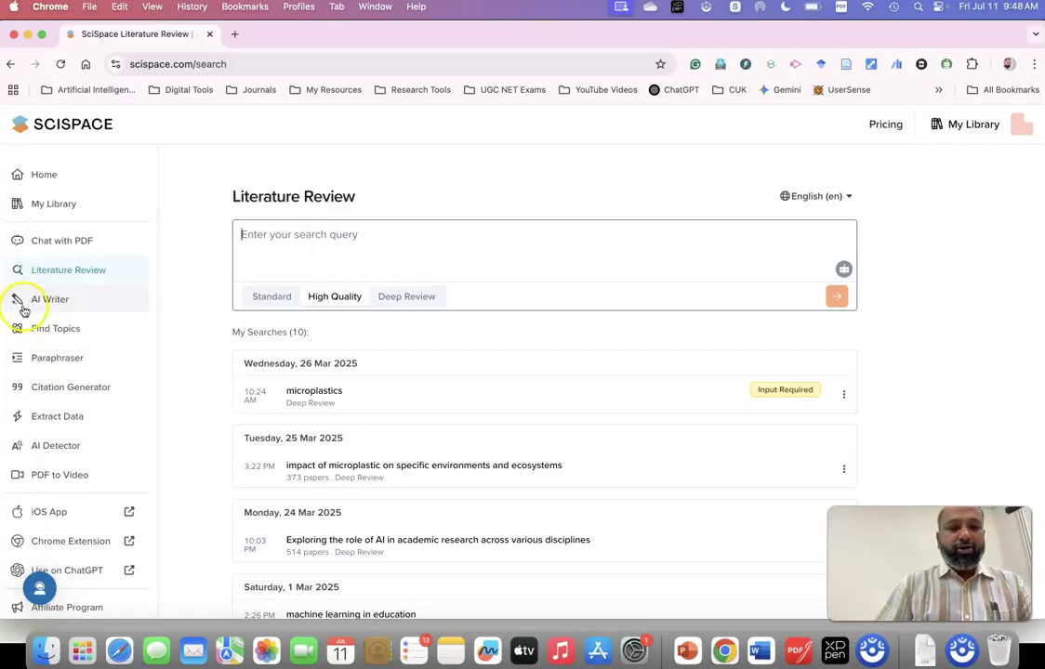
pyautogui.click(259, 295)
pyautogui.click(358, 296)
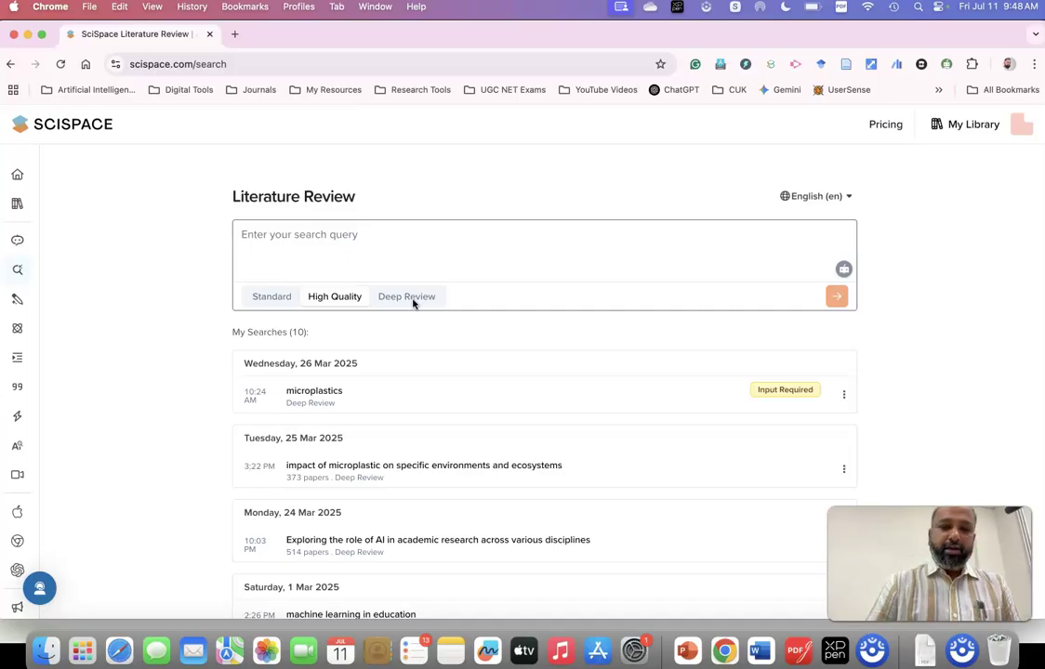
pyautogui.click(282, 234)
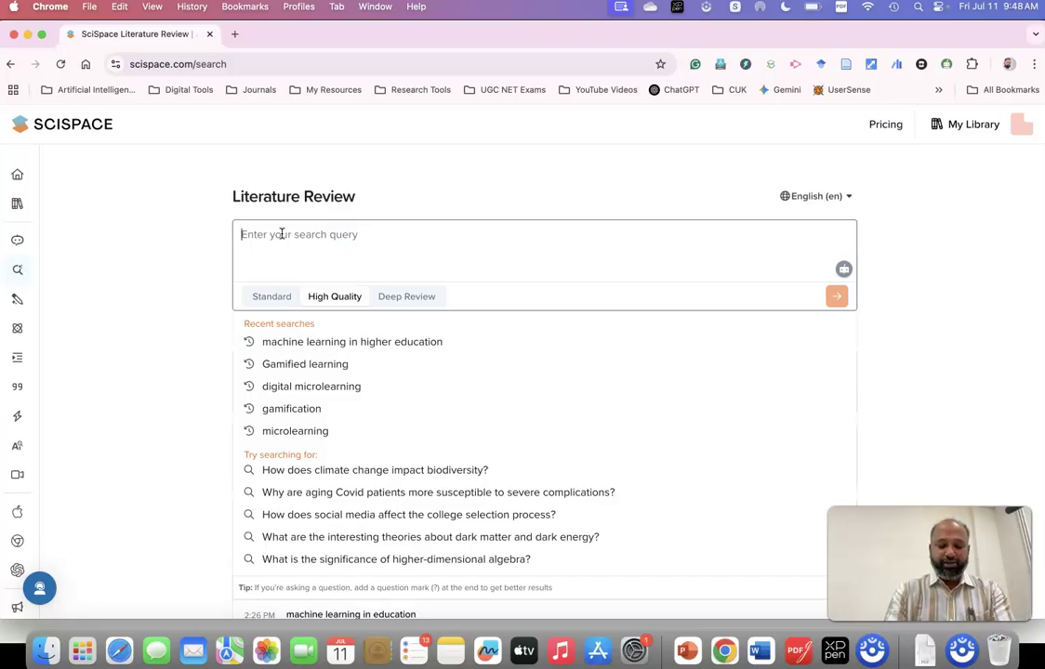
pyautogui.write('gami')
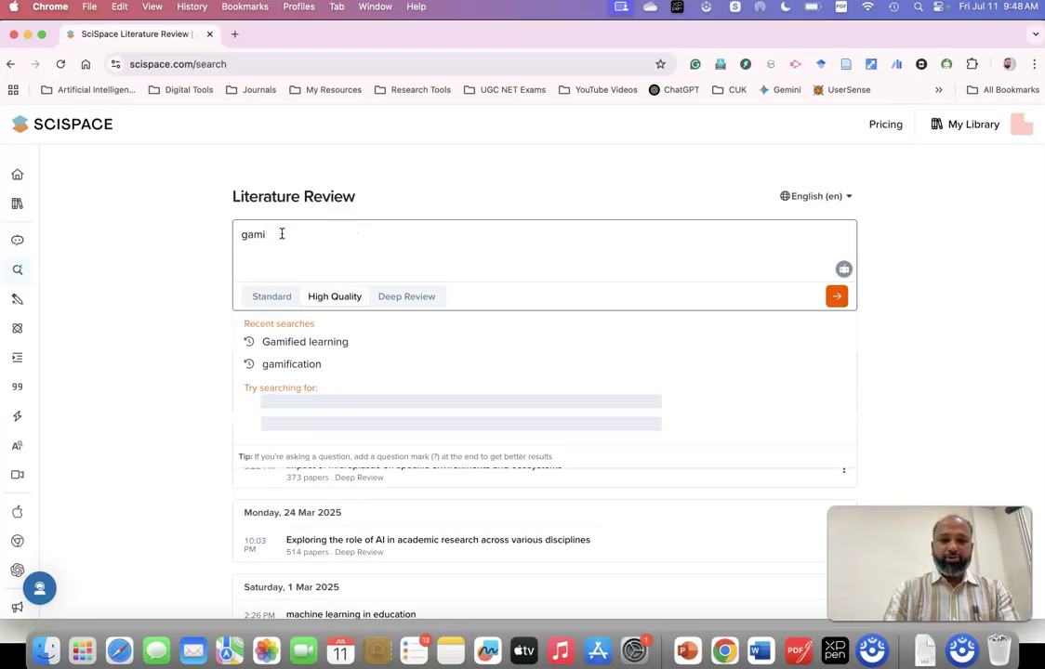
pyautogui.write('fied learning')
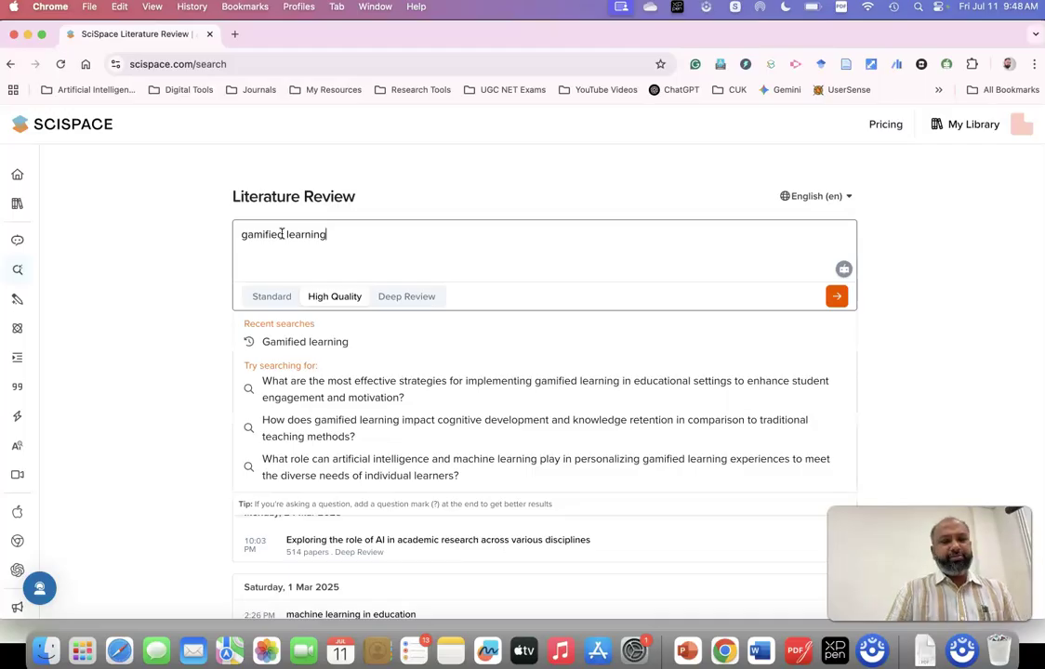
pyautogui.press('Return')
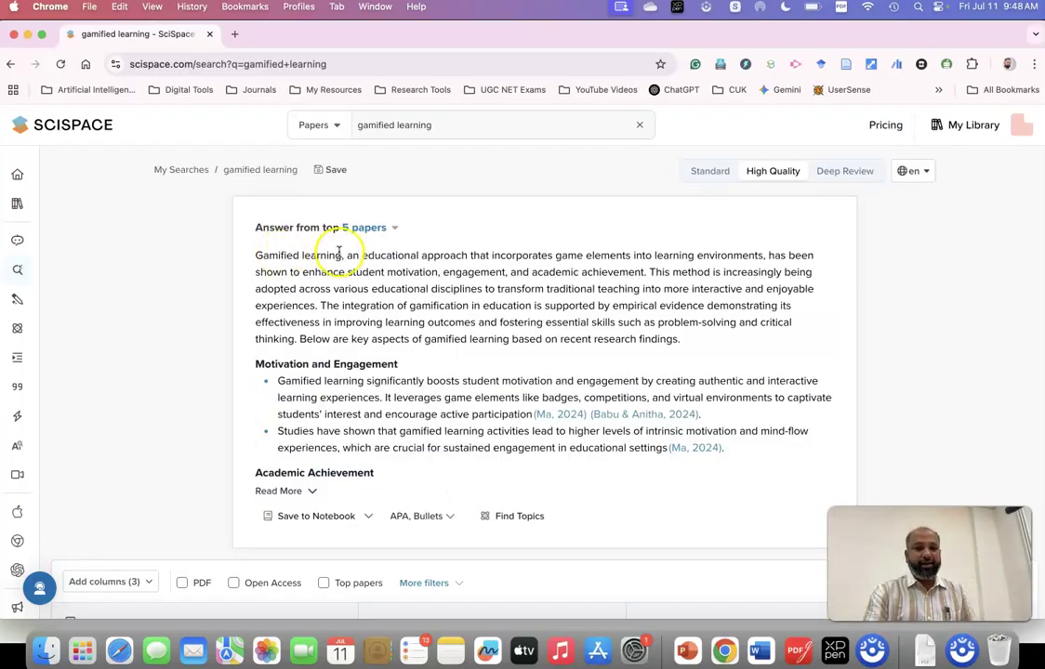
# Step: Check the options for how many top papers the summarised answer draws on, leaving the selection as it is
pyautogui.scroll(-2, 362, 283)
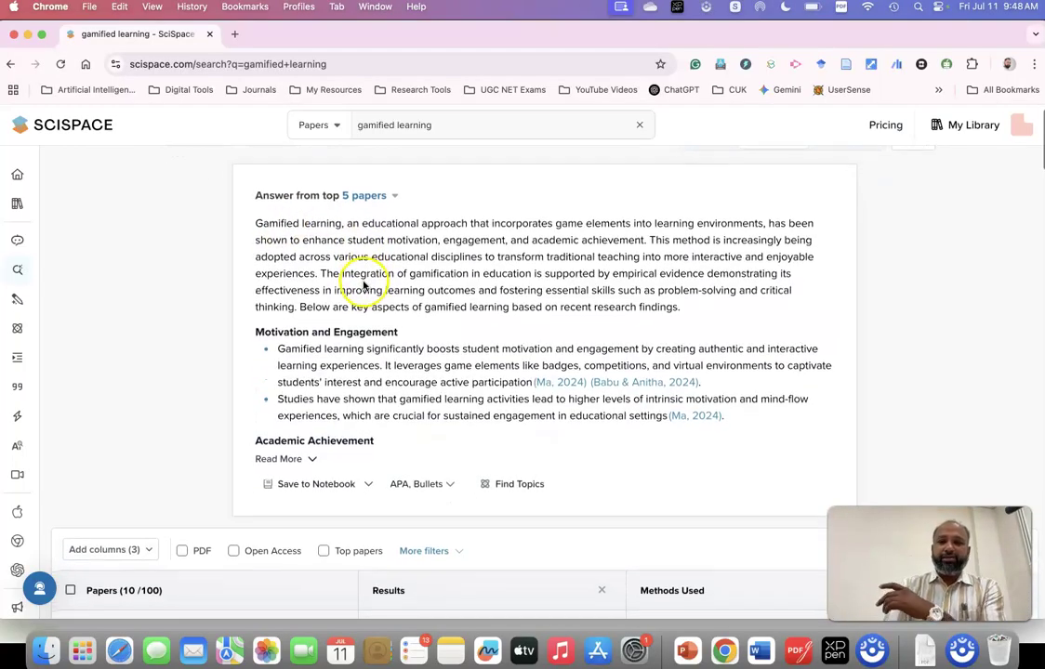
pyautogui.click(396, 198)
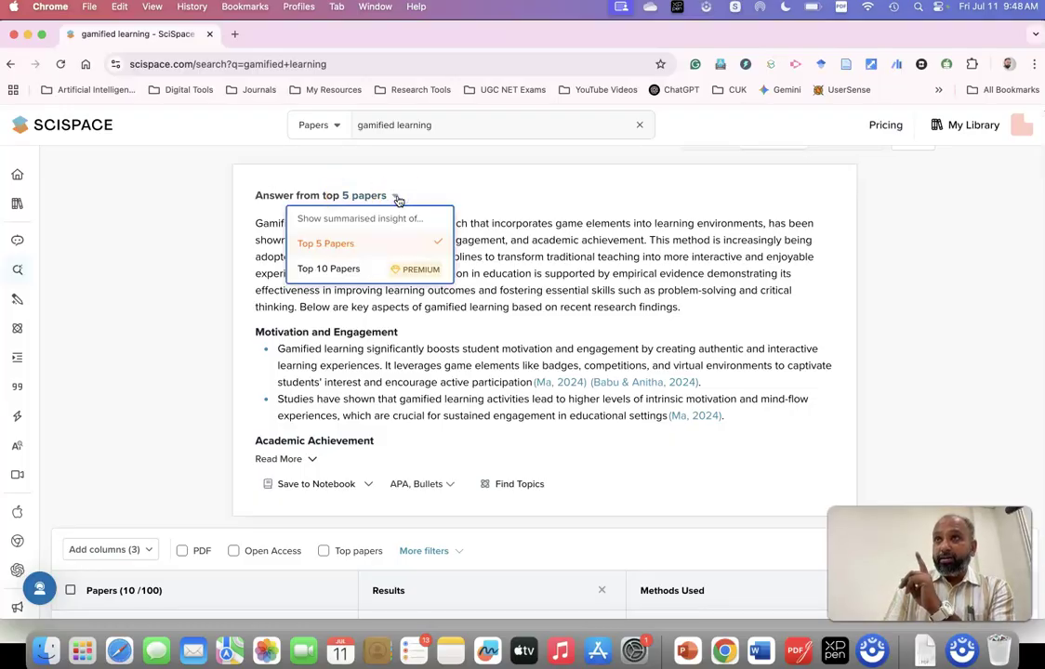
pyautogui.click(244, 216)
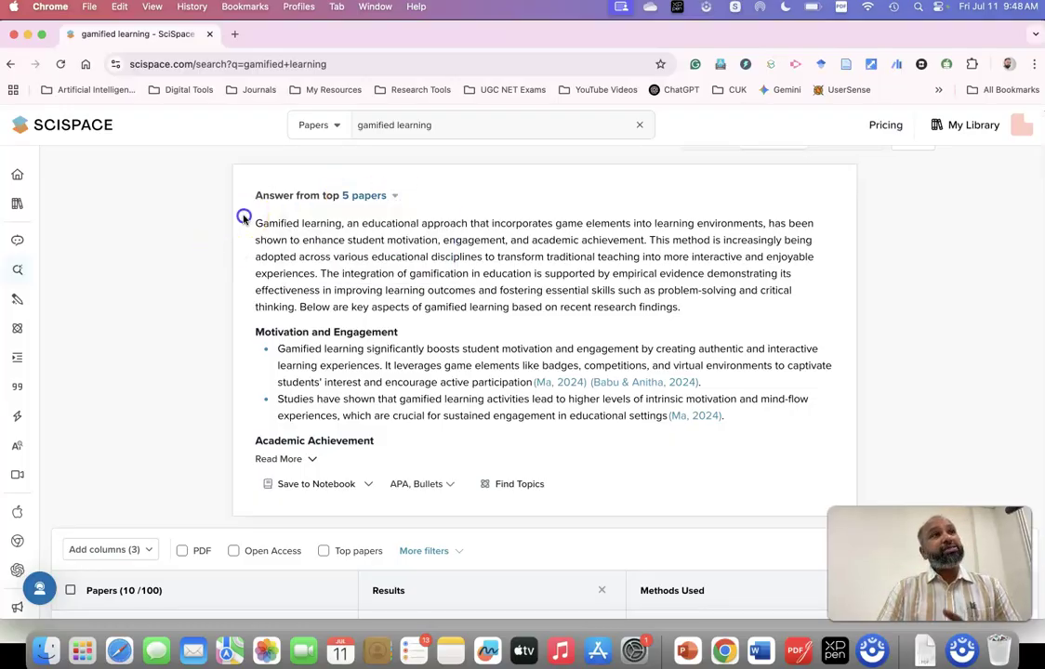
# Step: Expand the full summarised answer on gamified learning and examine its sections and in-text citations
pyautogui.scroll(-3, 345, 263)
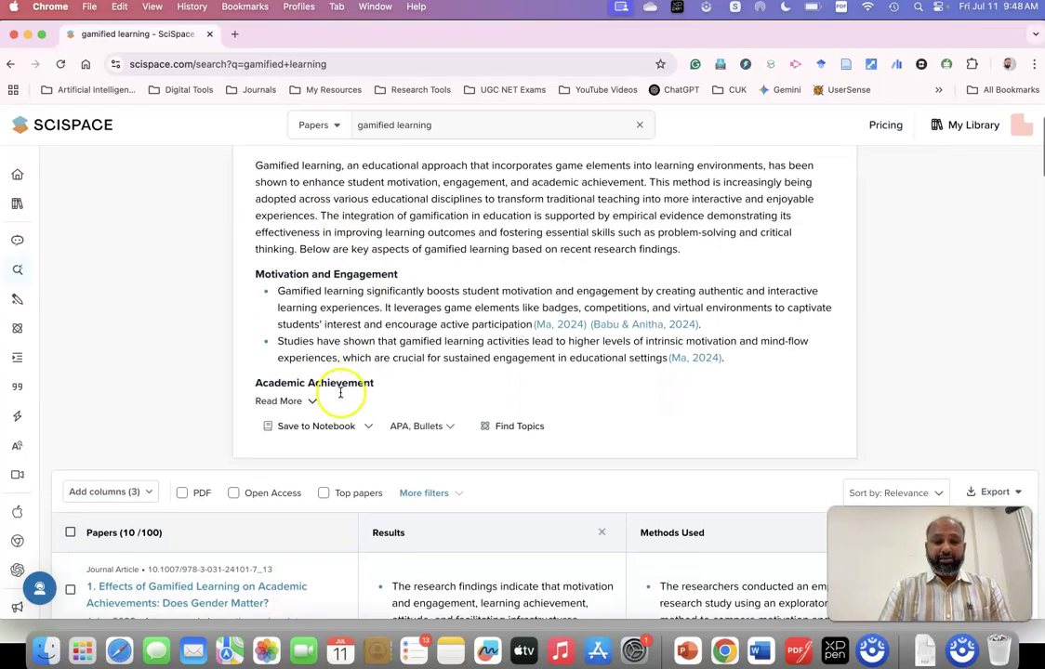
pyautogui.click(298, 407)
pyautogui.scroll(-5, 367, 349)
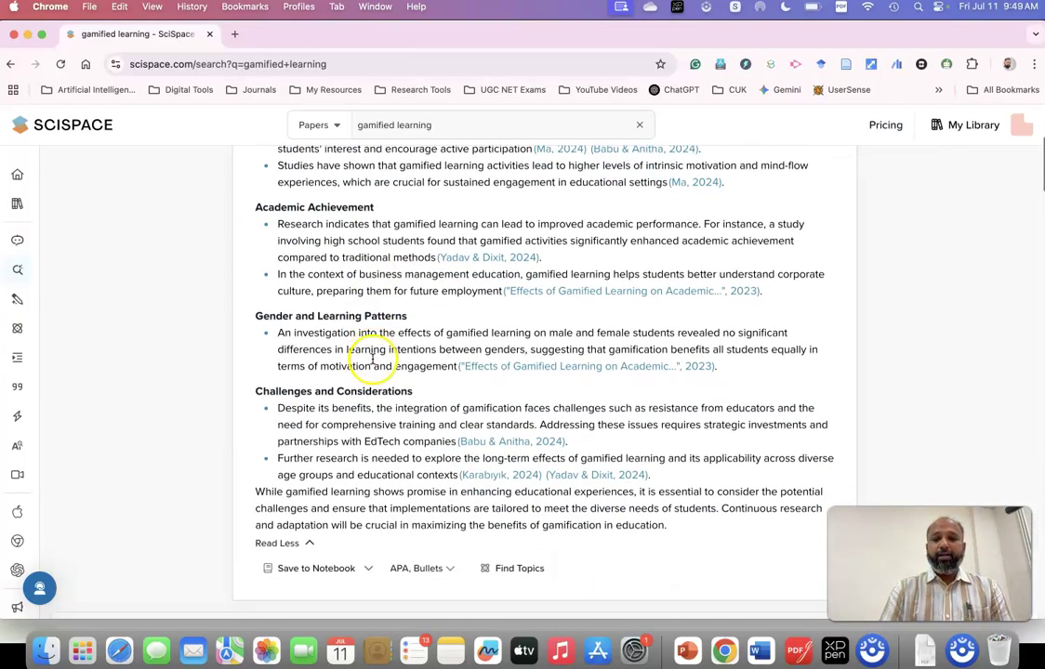
pyautogui.moveTo(423, 254); pyautogui.dragTo(470, 272)
pyautogui.click(745, 375)
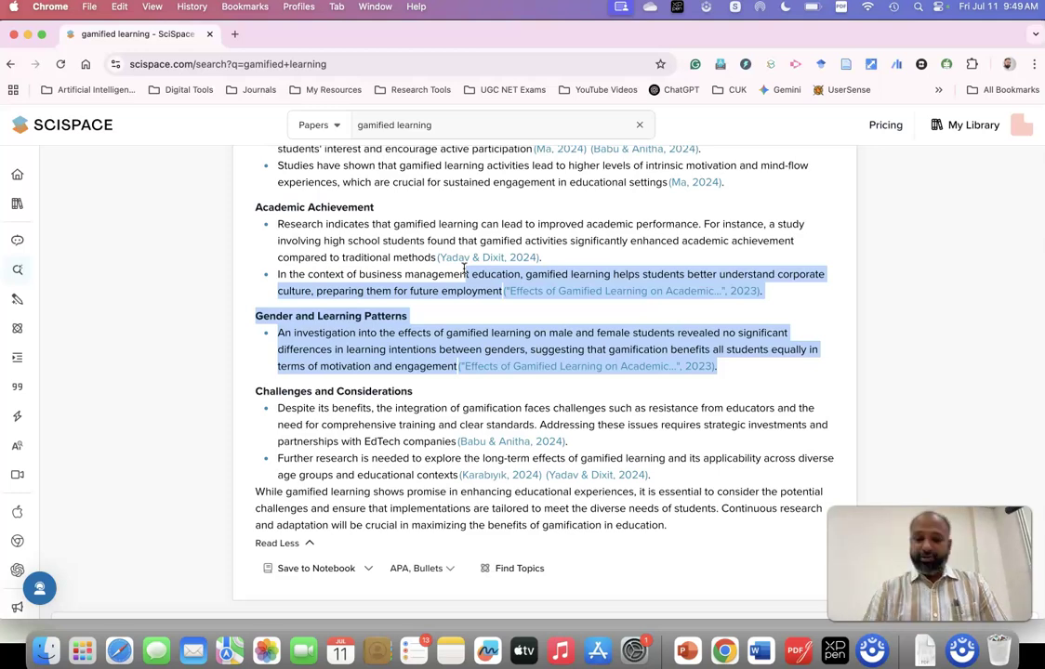
# Step: Set the answer's citation style to Numbered, keep the Bullets format, apply it and review the citations
pyautogui.click(448, 568)
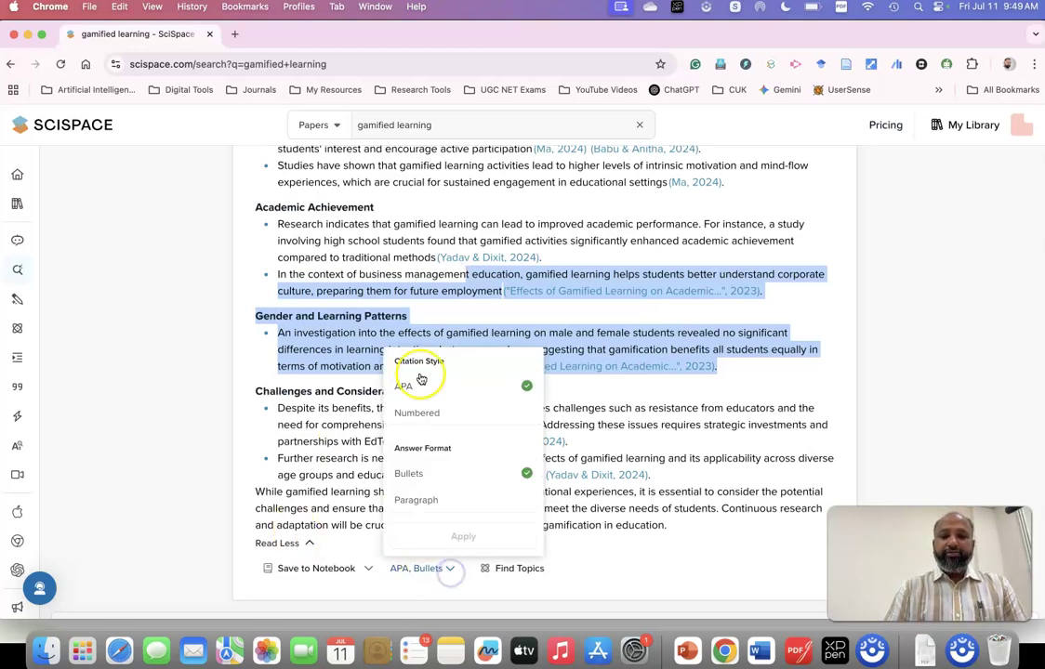
pyautogui.click(425, 425)
pyautogui.click(462, 537)
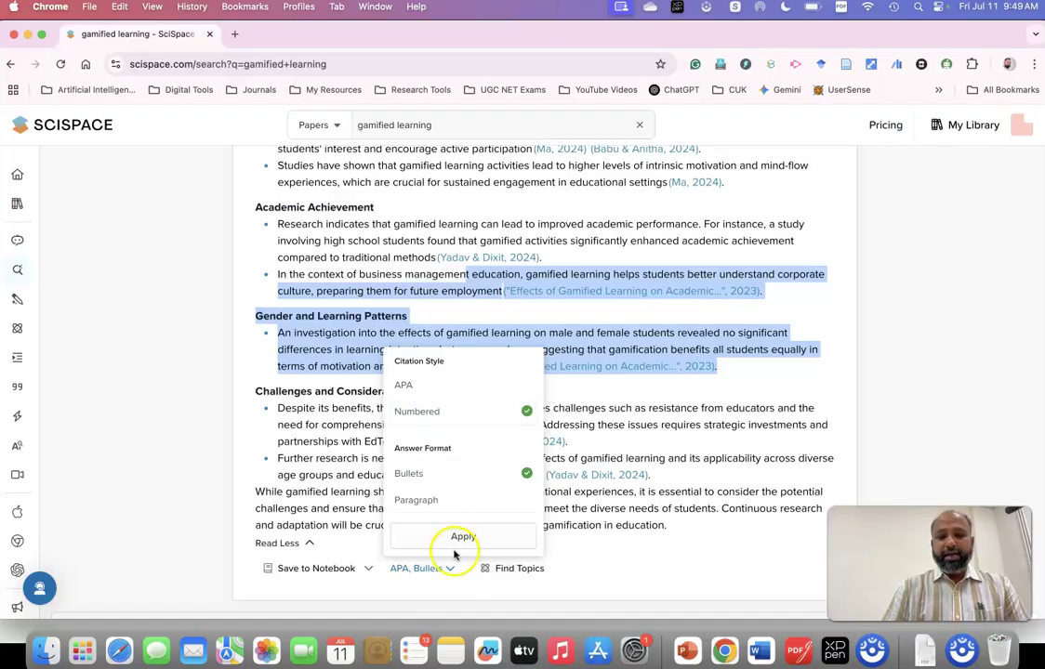
pyautogui.scroll(5, 460, 539)
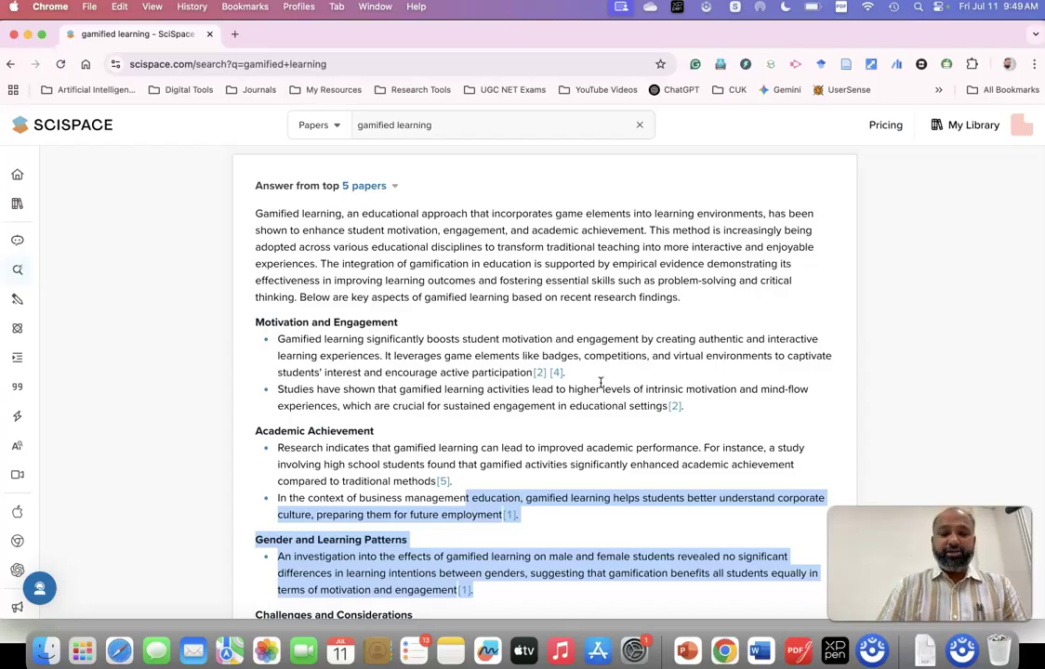
pyautogui.scroll(-10, 562, 452)
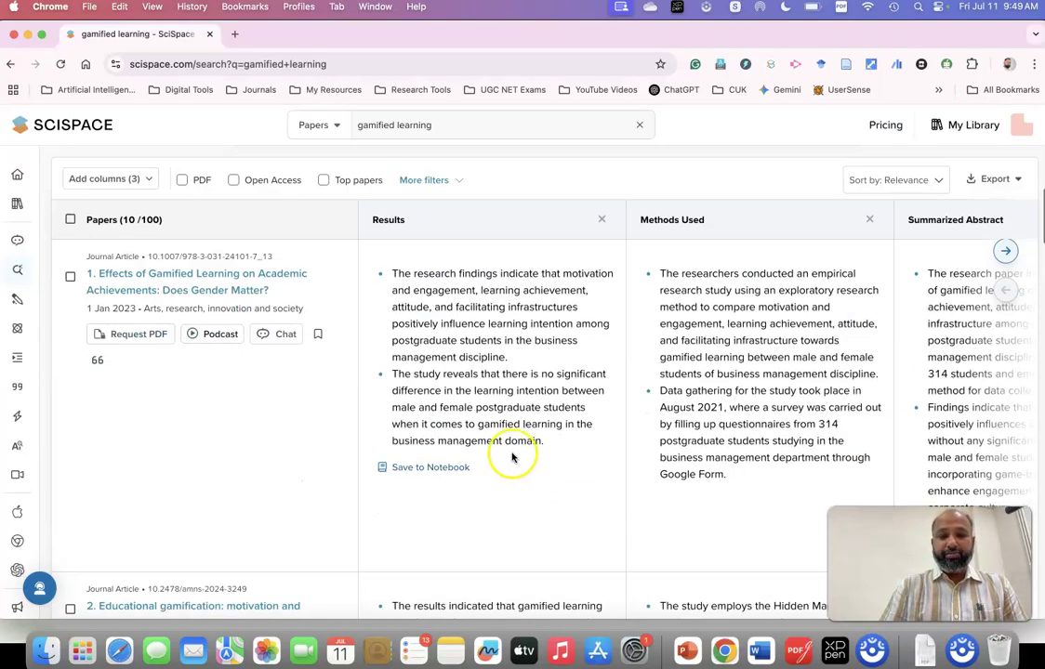
pyautogui.scroll(5, 397, 193)
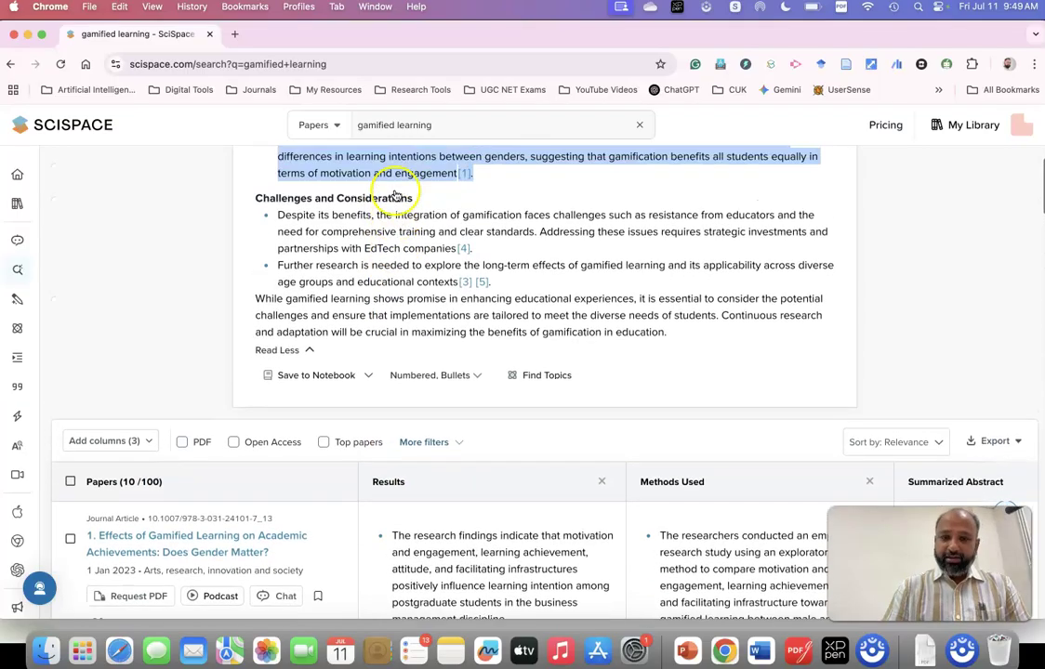
pyautogui.click(474, 380)
pyautogui.click(425, 429)
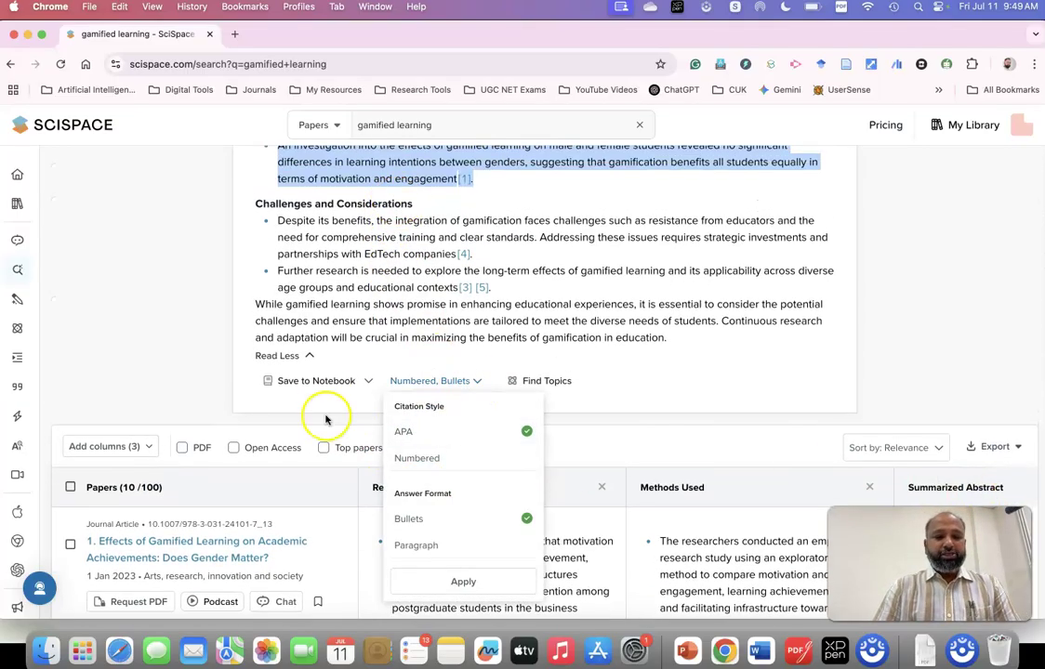
pyautogui.scroll(-2, 248, 490)
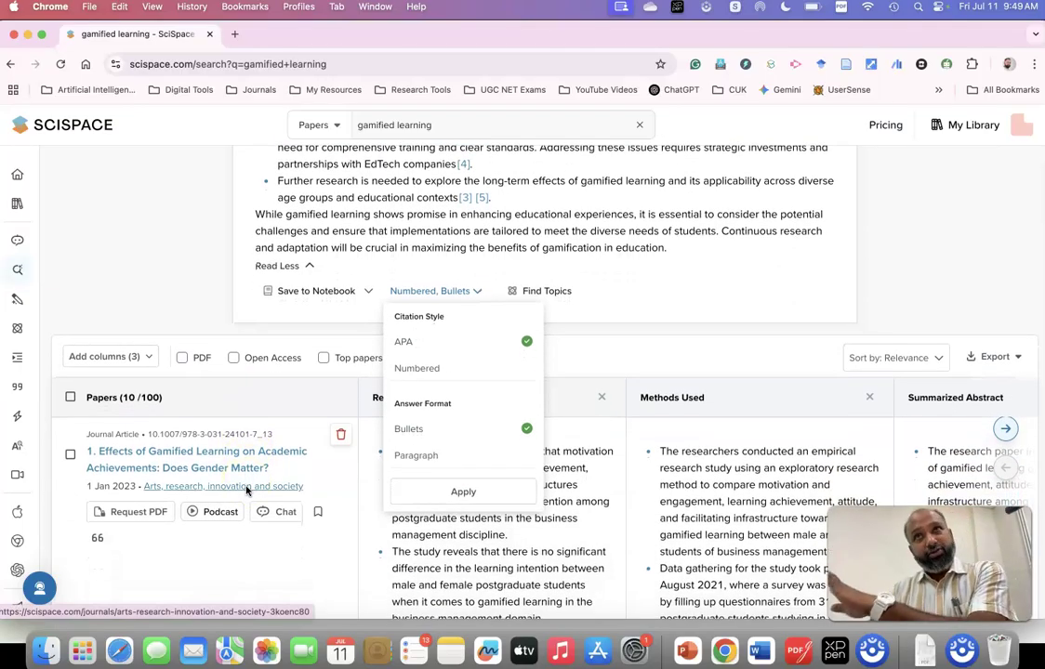
pyautogui.click(624, 345)
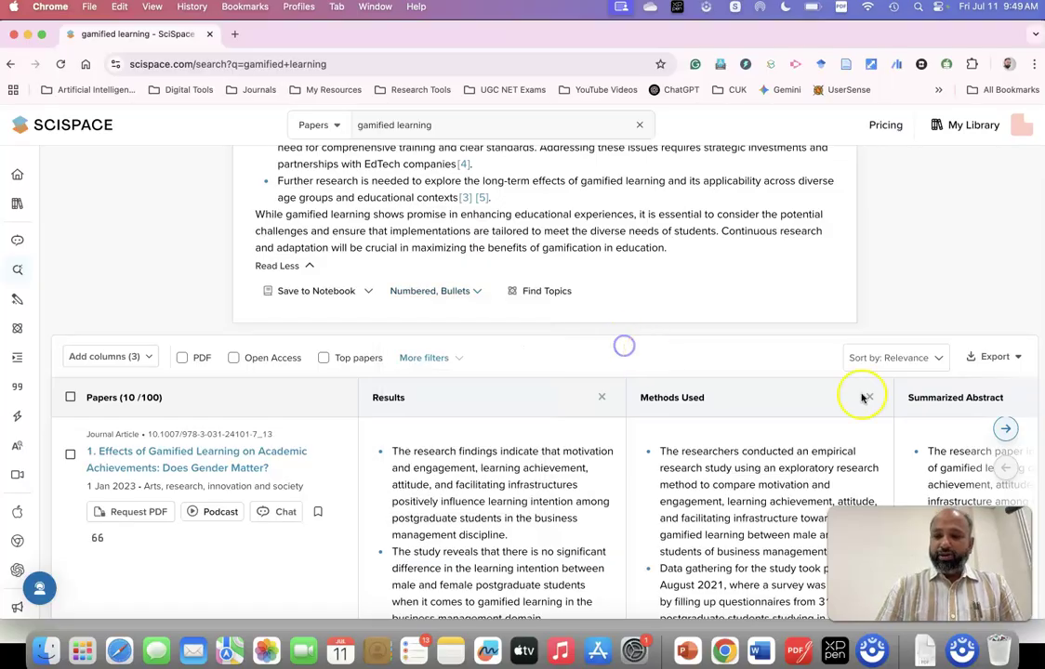
# Step: Remove the Results column from the papers table
pyautogui.click(601, 398)
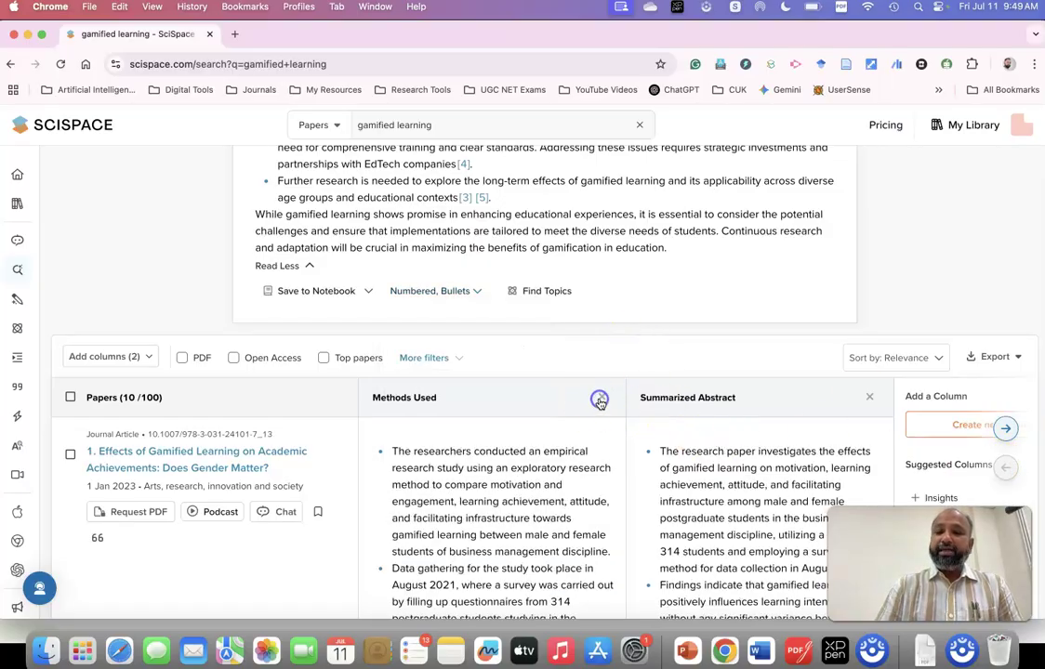
# Step: Remove the Methods Used and Summarized Abstract columns from the papers table and look over the listed papers
pyautogui.click(600, 399)
pyautogui.click(659, 400)
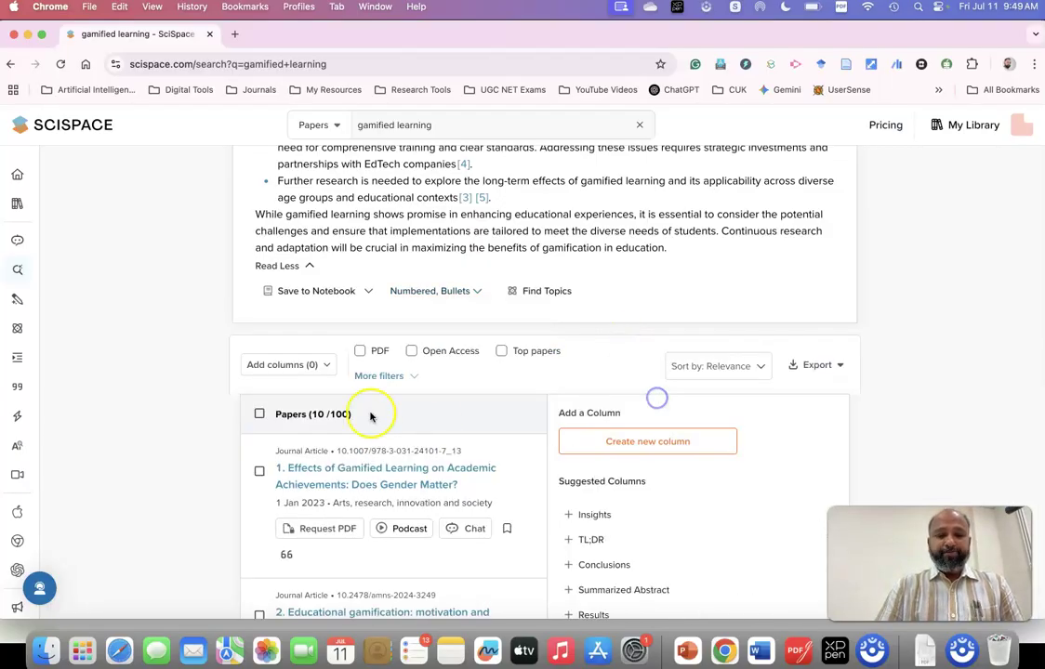
pyautogui.scroll(-10, 372, 484)
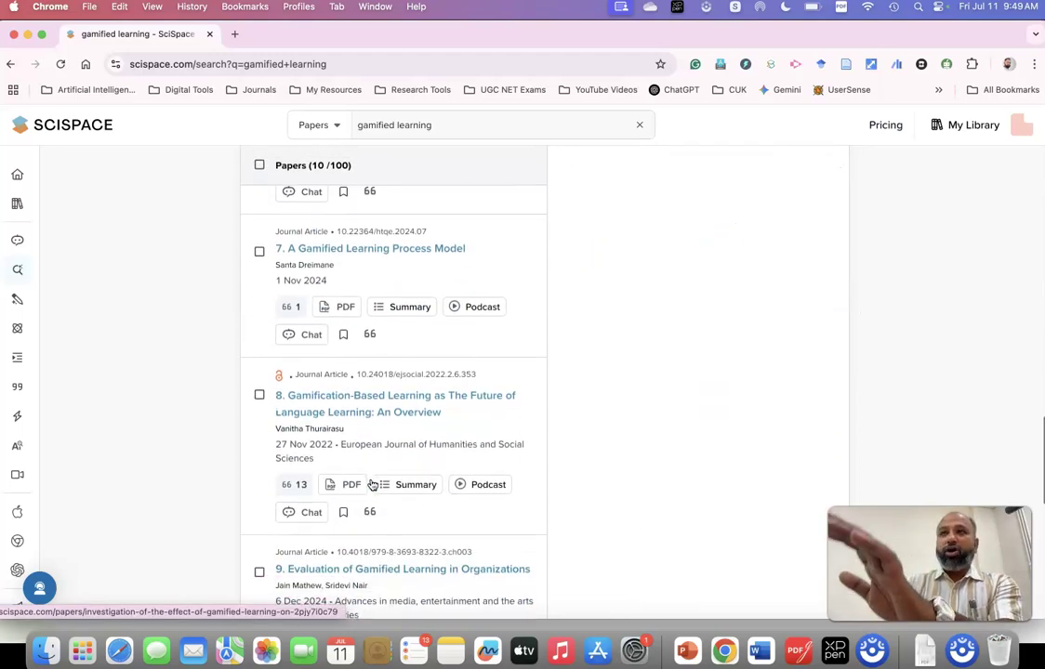
pyautogui.scroll(5, 372, 484)
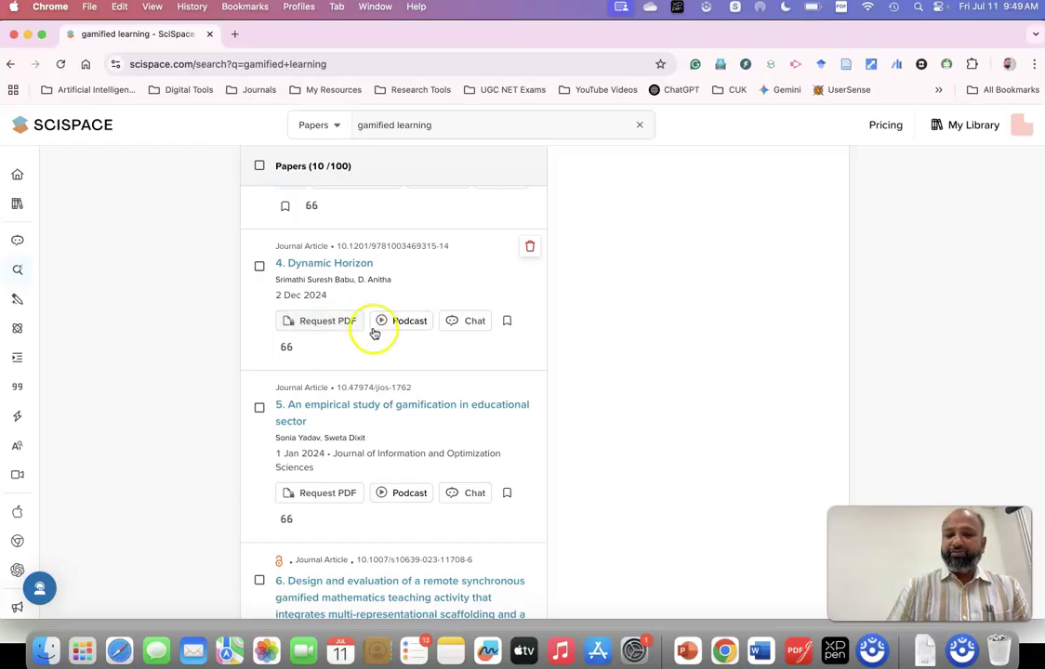
pyautogui.scroll(3, 372, 330)
pyautogui.scroll(5, 373, 340)
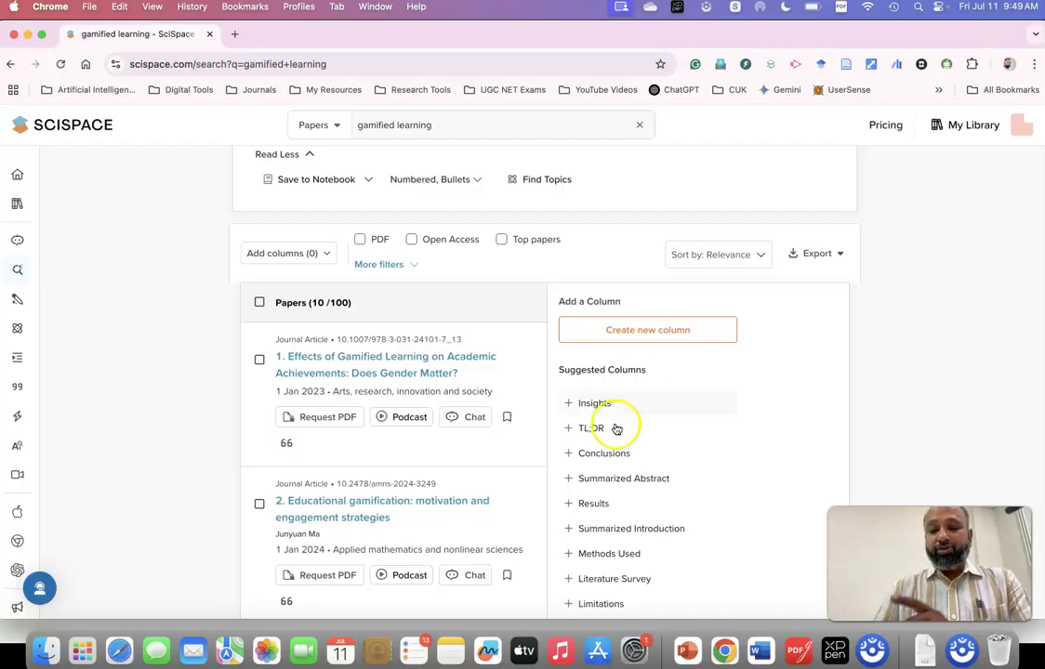
# Step: Add the suggested Results column to the papers table
pyautogui.scroll(-1, 600, 479)
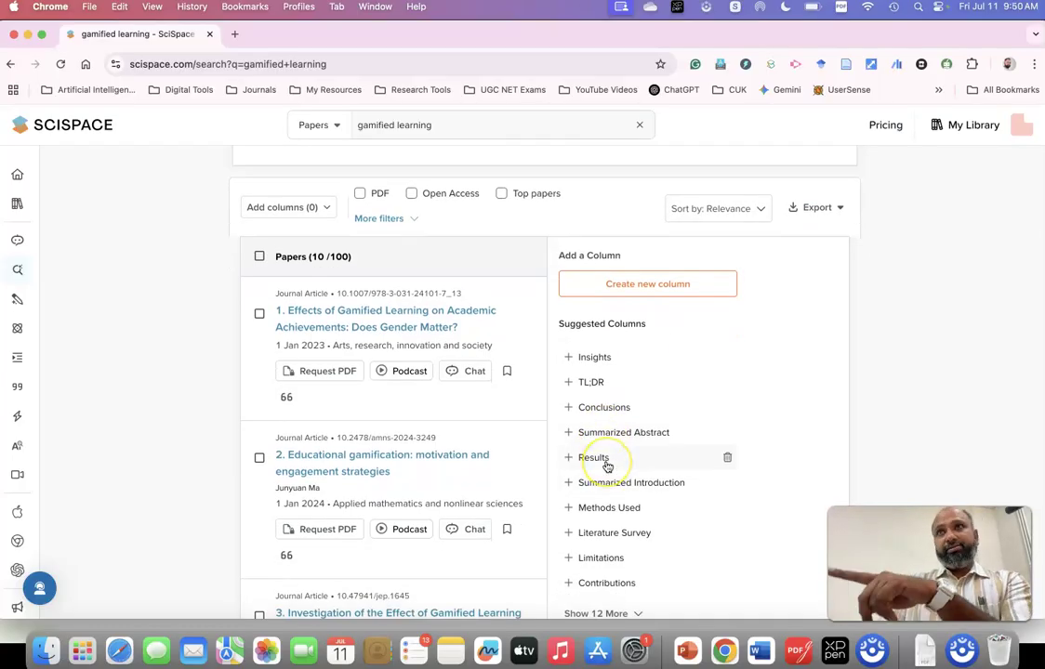
pyautogui.click(595, 457)
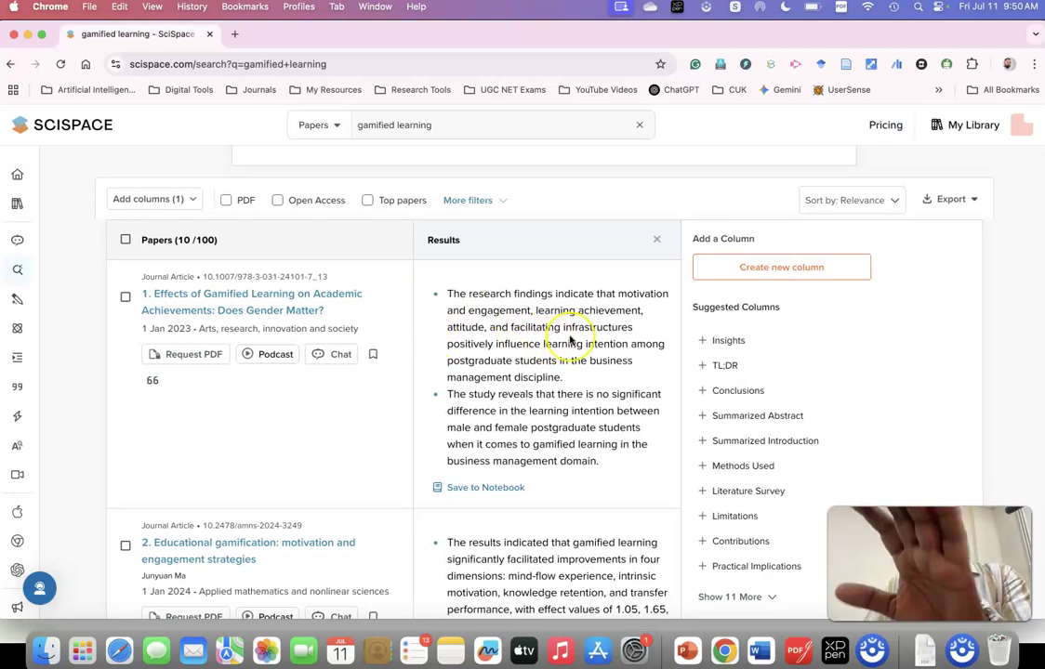
pyautogui.scroll(-1, 557, 334)
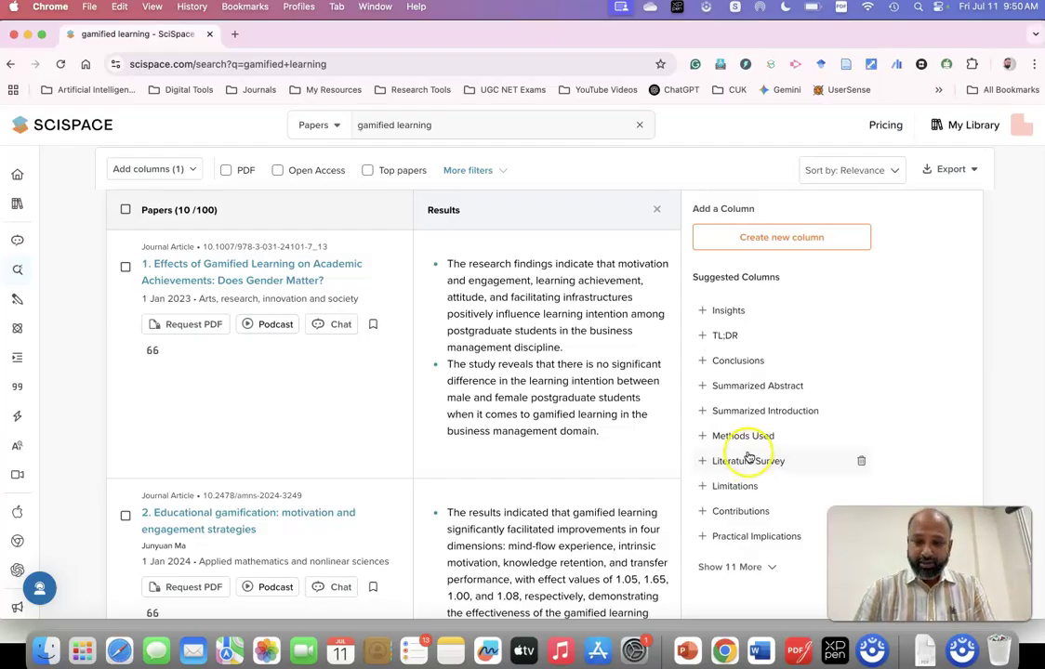
# Step: Add the Methods Used column to the papers table and review the methods given for the first five papers
pyautogui.scroll(-2, 744, 464)
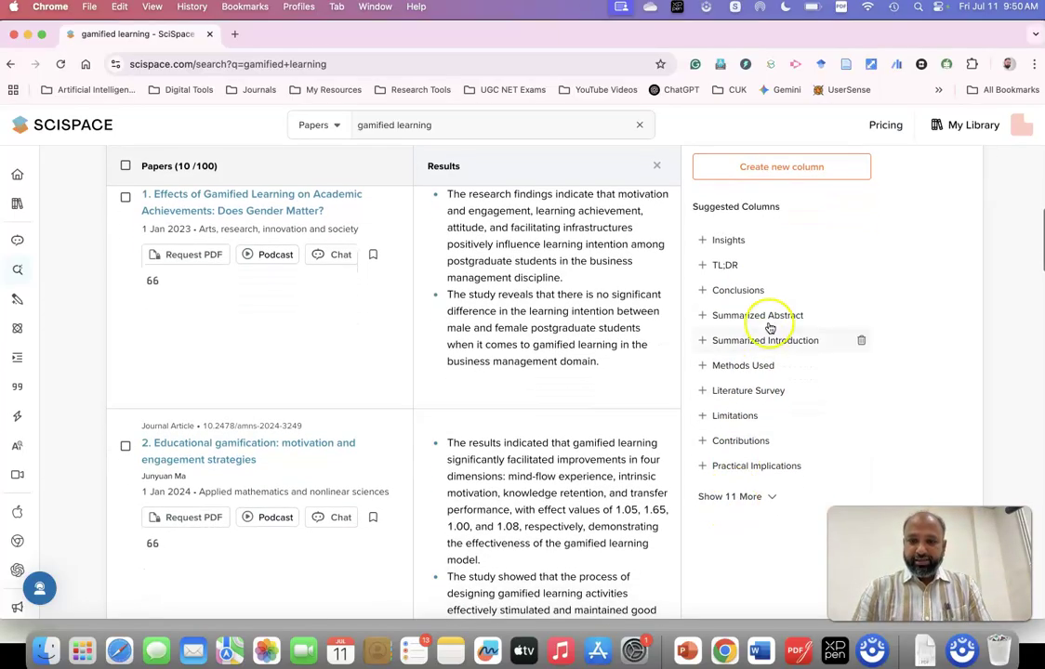
pyautogui.click(743, 366)
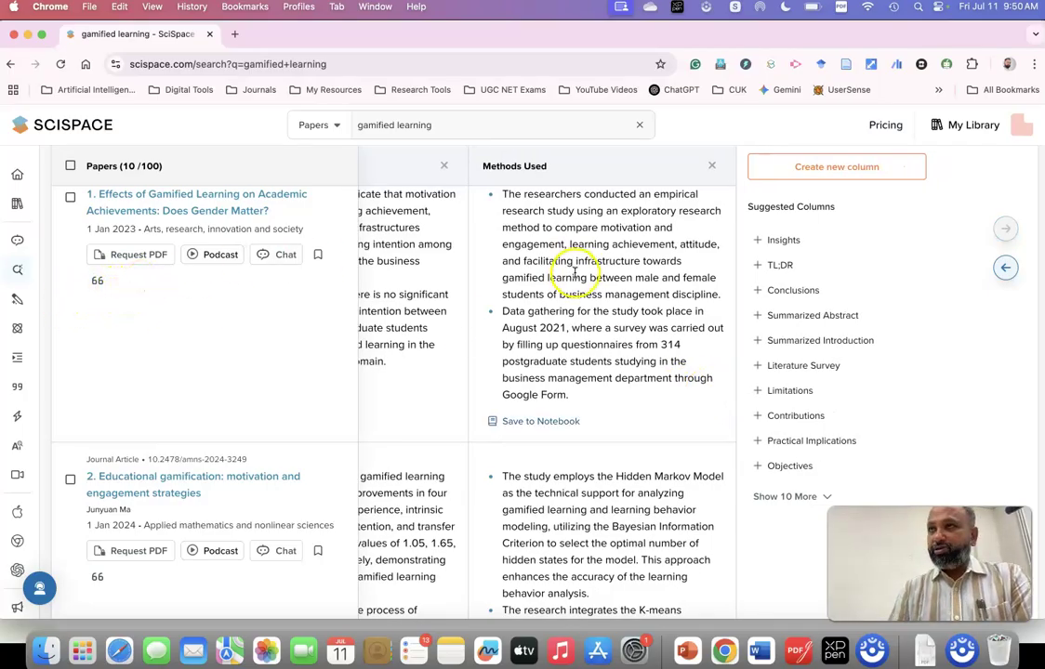
pyautogui.scroll(-1, 575, 272)
pyautogui.scroll(-1, 574, 272)
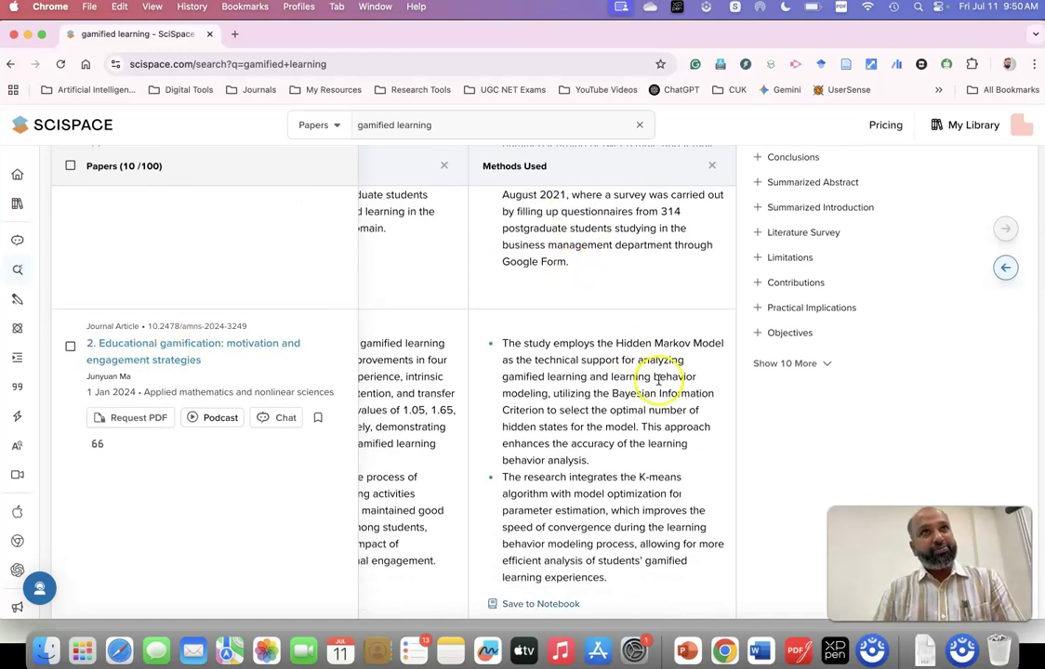
pyautogui.scroll(-3, 662, 383)
pyautogui.scroll(-1, 553, 441)
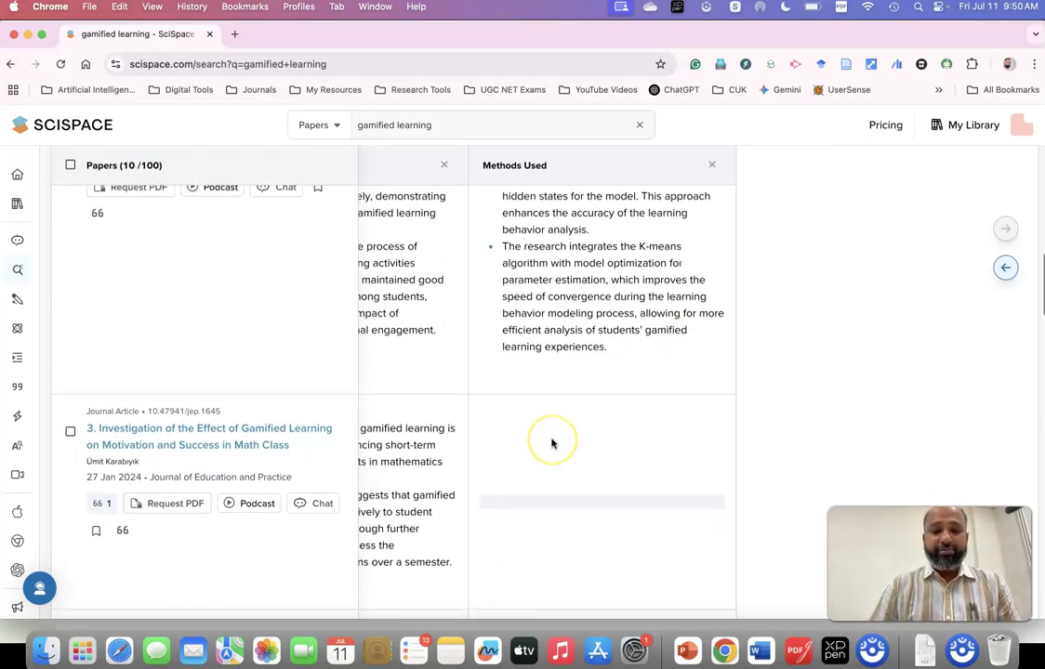
pyautogui.scroll(-4, 551, 443)
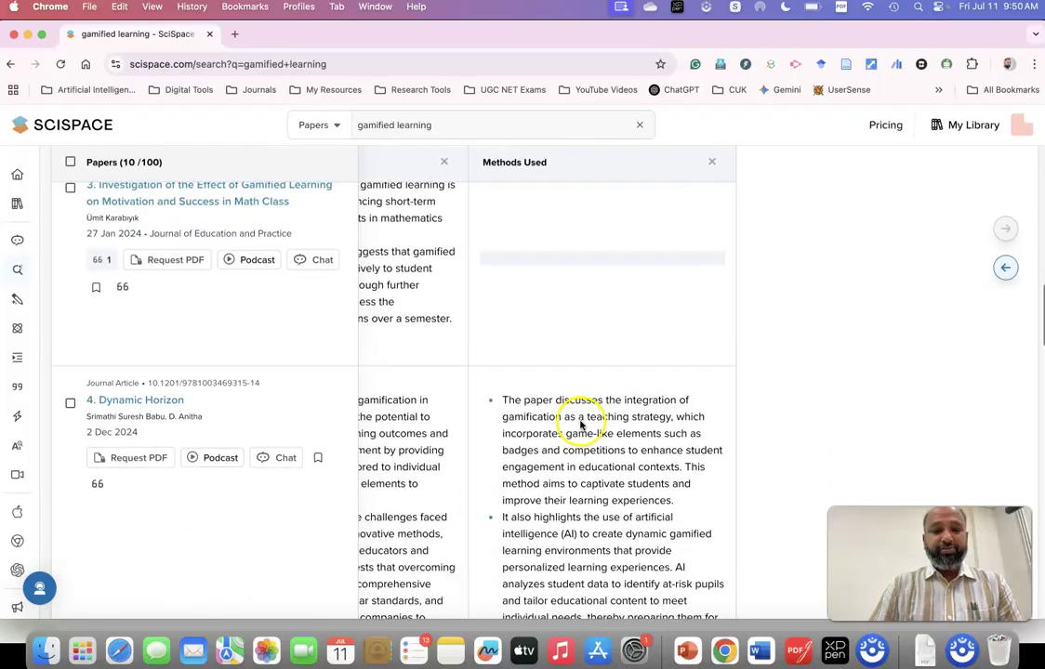
pyautogui.scroll(-7, 126, 462)
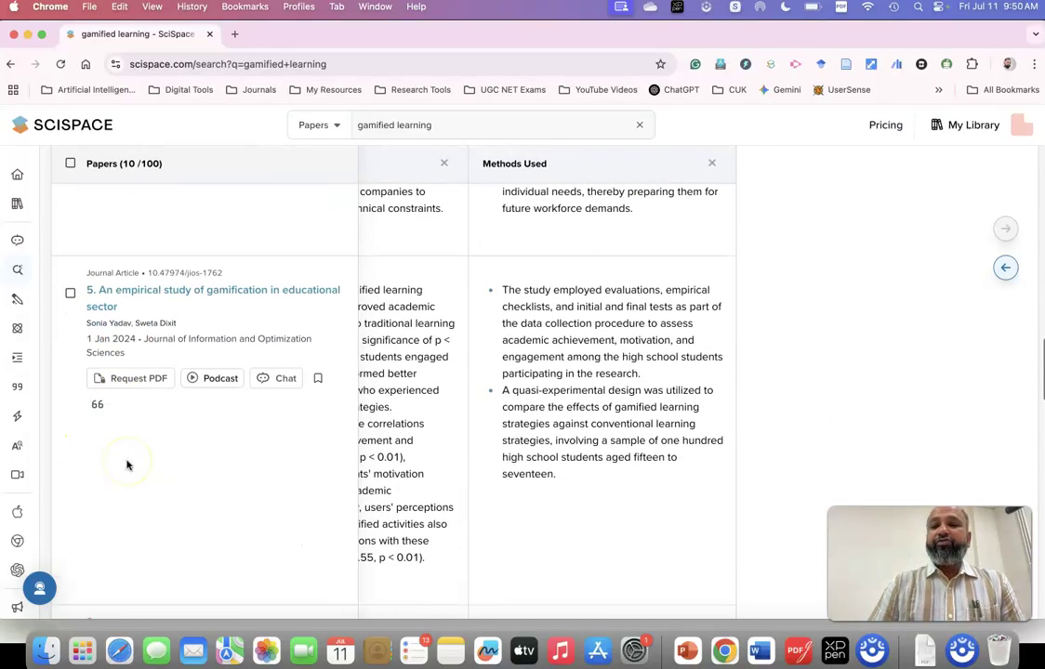
pyautogui.scroll(1, 127, 465)
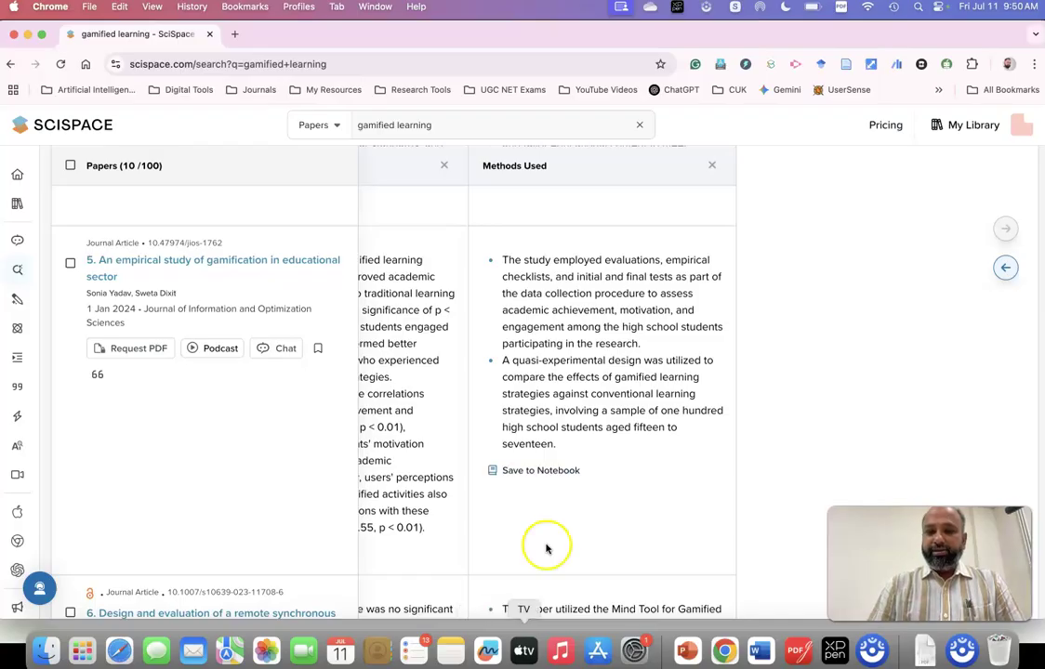
# Step: Return to the suggested columns and add Summarized Abstract to the papers table
pyautogui.scroll(5, 546, 549)
pyautogui.scroll(10, 546, 549)
pyautogui.scroll(-5, 547, 549)
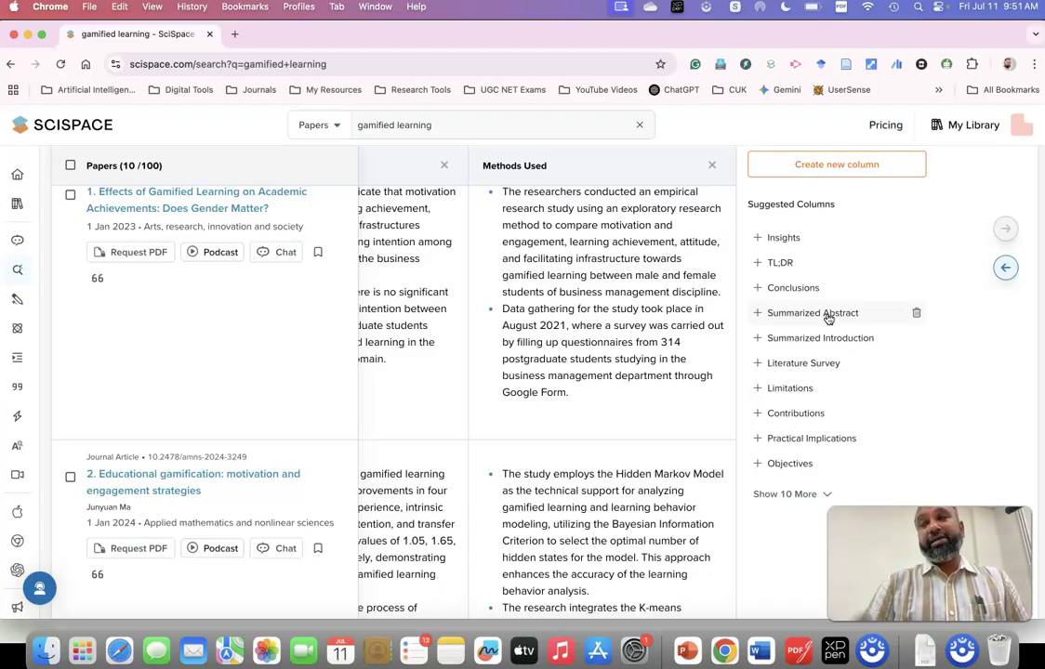
pyautogui.click(827, 314)
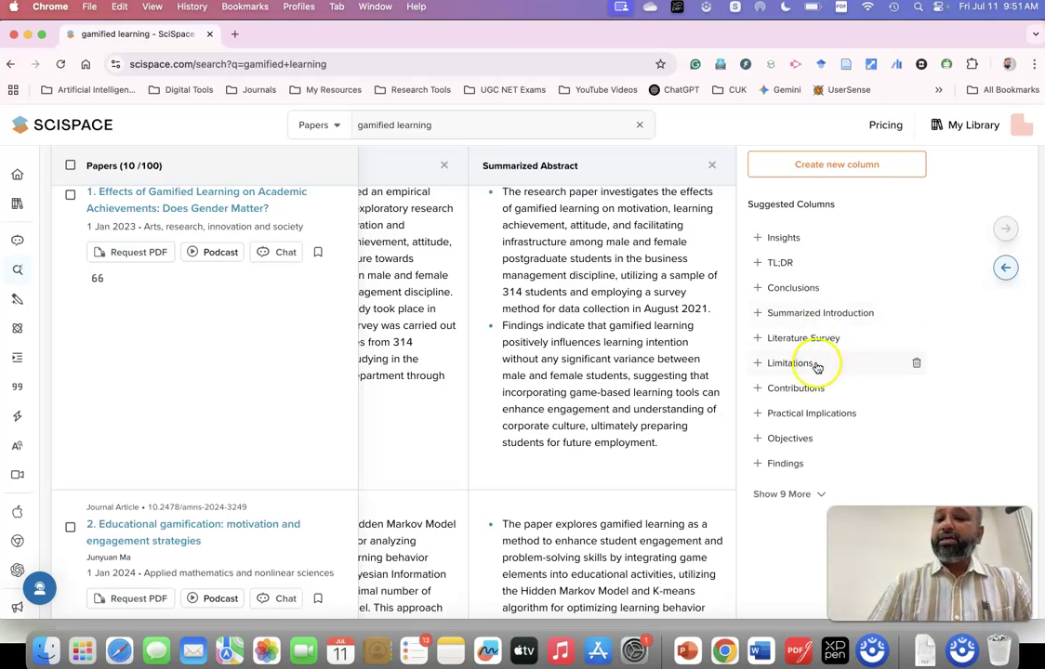
# Step: Add an Objectives column to the papers table, then replace it with a Conclusions column
pyautogui.click(805, 443)
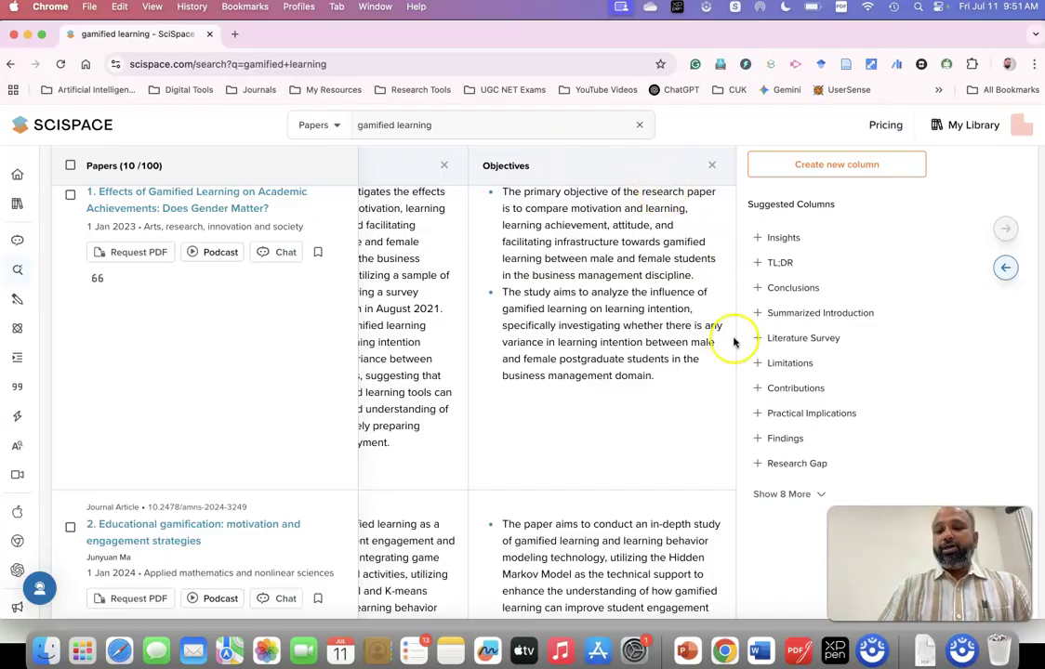
pyautogui.click(712, 165)
pyautogui.click(795, 294)
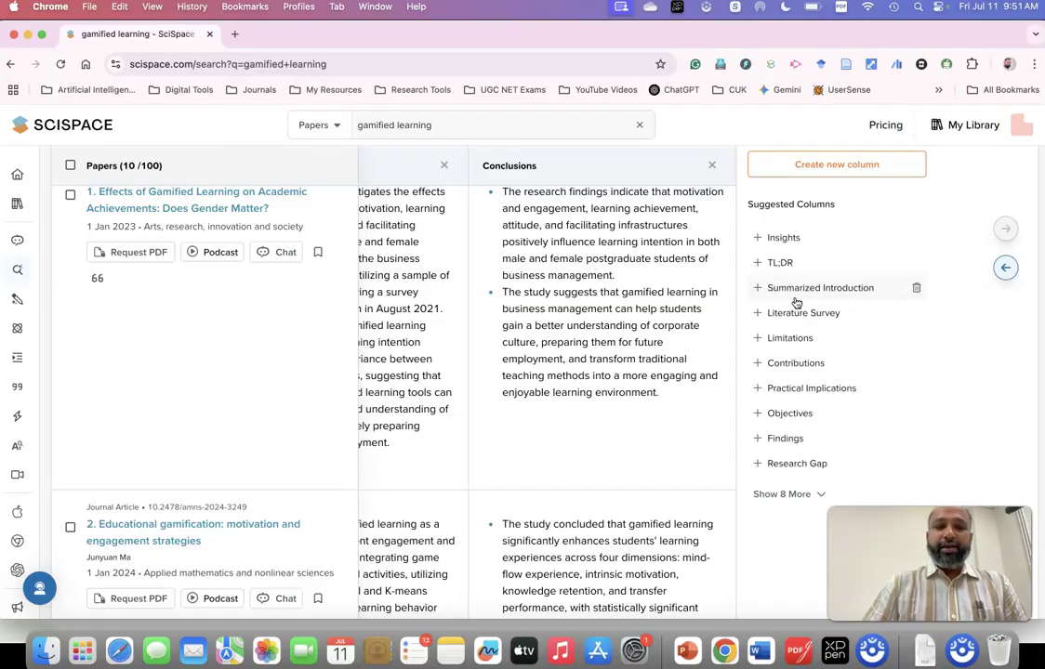
# Step: Look through the papers table, go back to the Literature Review start page and examine the history of past searches
pyautogui.moveTo(37, 177)
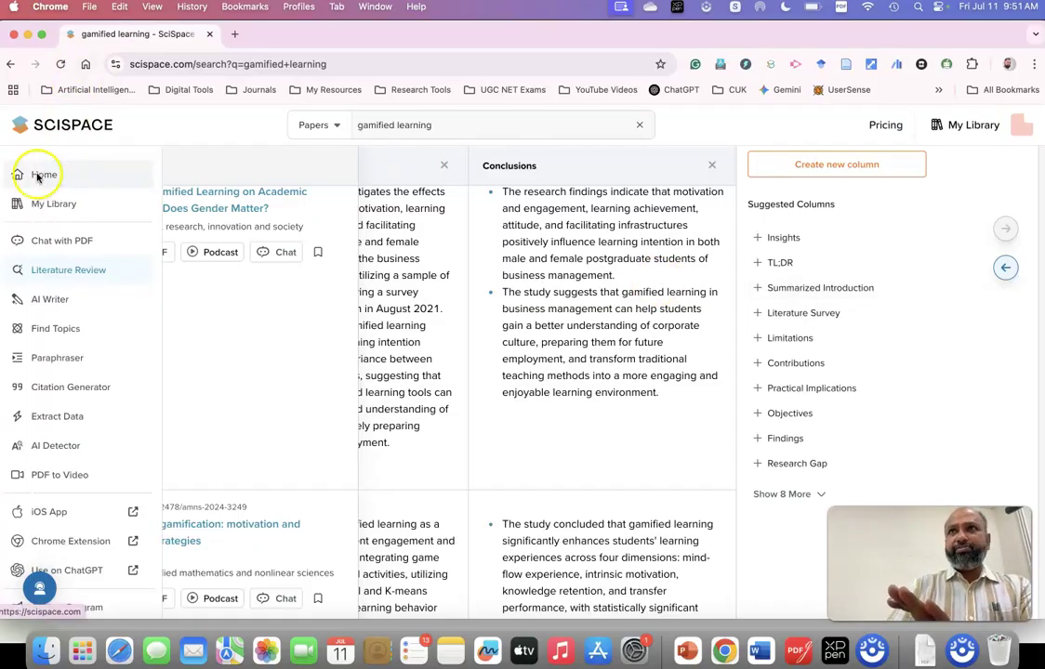
pyautogui.scroll(-4, 526, 325)
pyautogui.scroll(-9, 526, 324)
pyautogui.hscroll(-10, 541, 361)
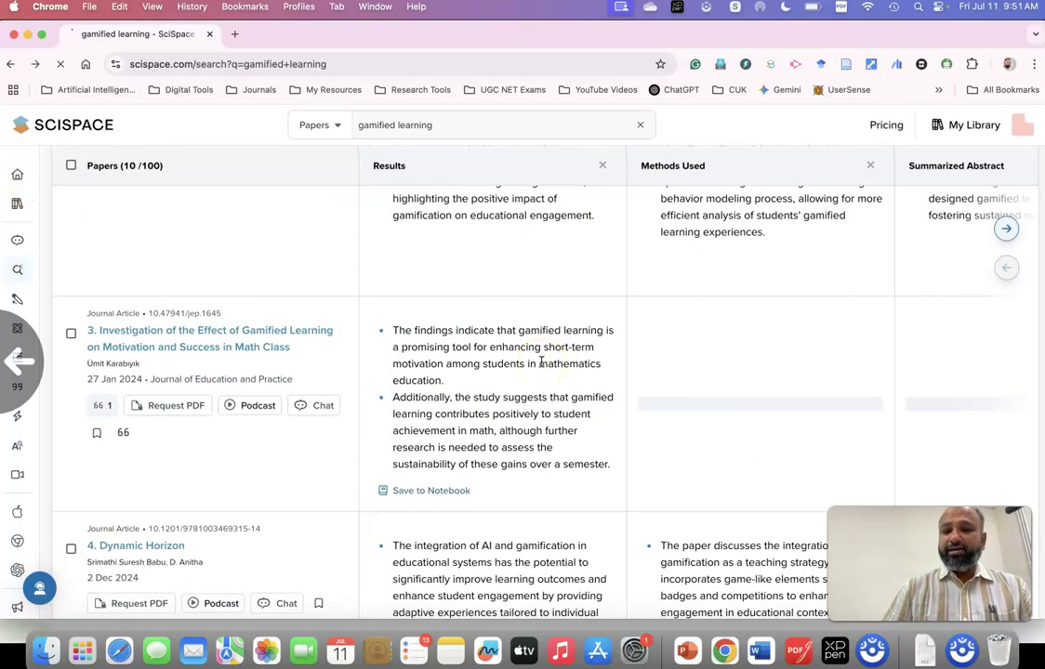
pyautogui.scroll(-3, 541, 361)
pyautogui.hscroll(-6, 541, 361)
pyautogui.scroll(-10, 541, 362)
pyautogui.scroll(10, 542, 362)
pyautogui.click(541, 349)
pyautogui.scroll(-12, 541, 350)
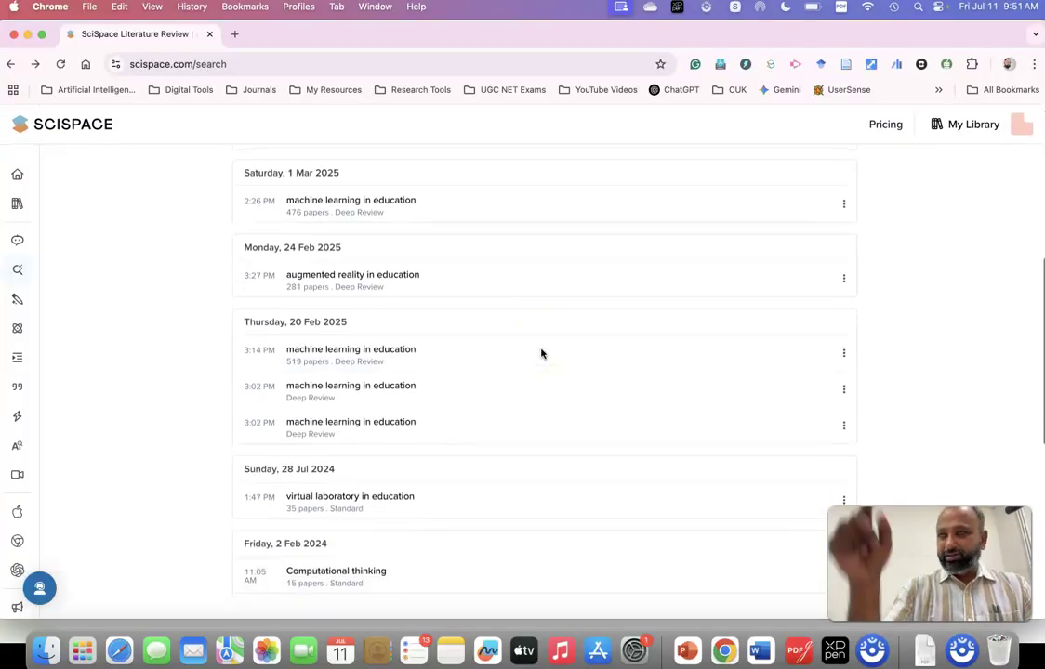
# Step: Start a new notebook in the AI Writer and give it the heading "introduction on gamification"
pyautogui.moveTo(160, 294)
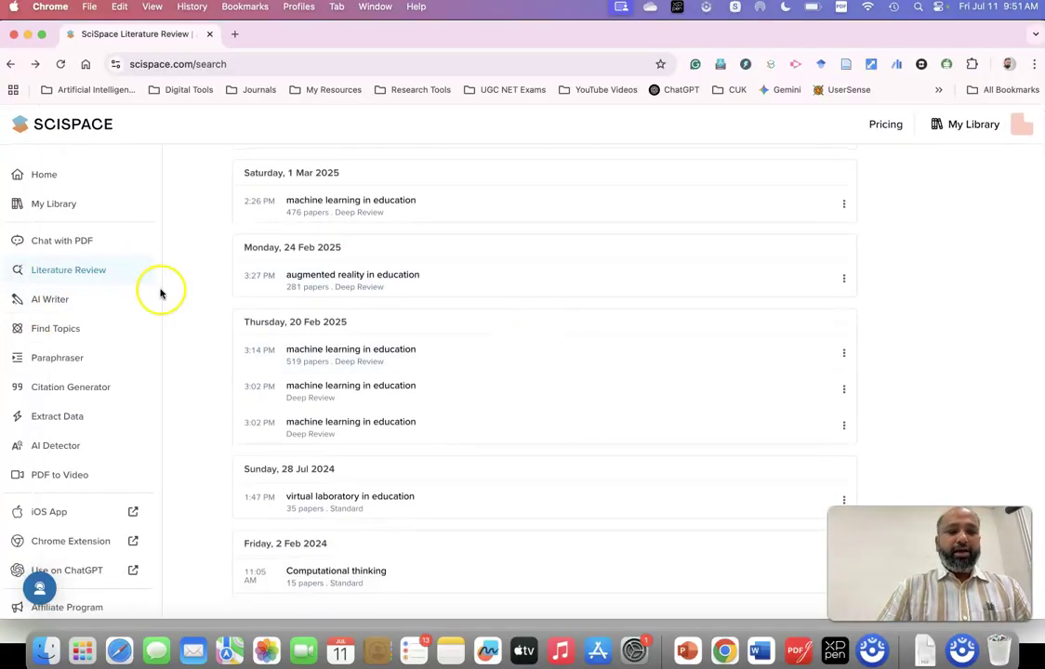
pyautogui.click(43, 303)
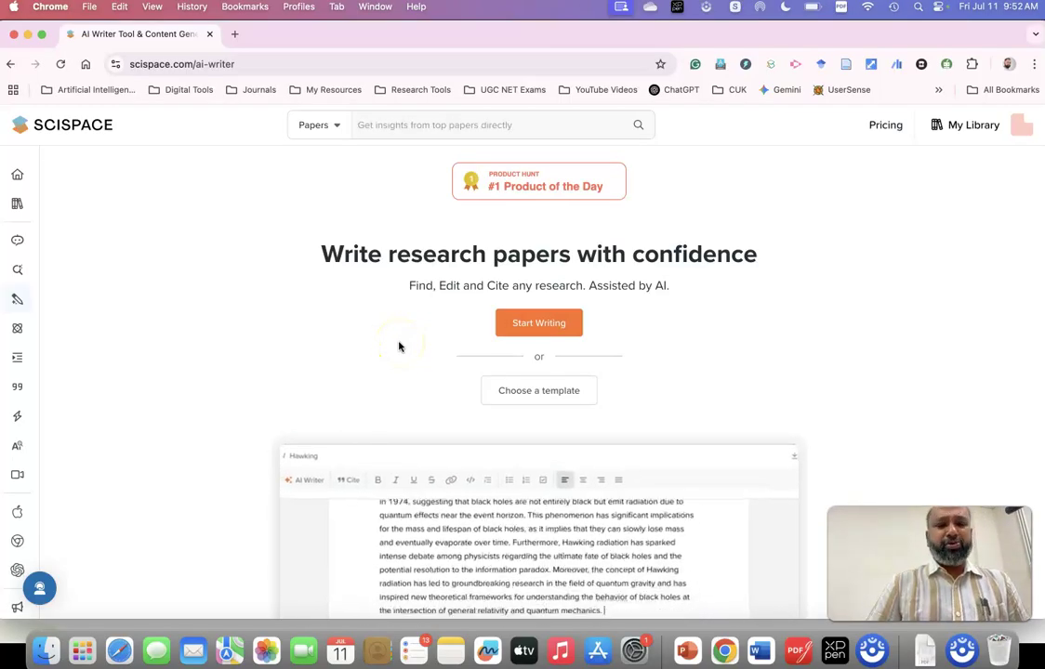
pyautogui.click(560, 332)
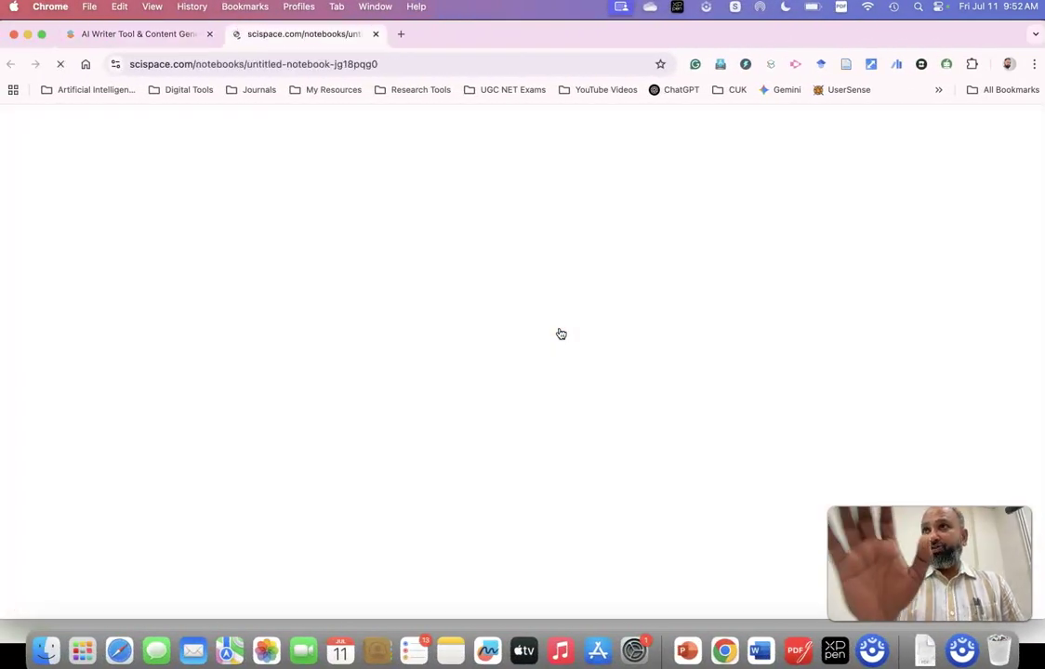
pyautogui.click(332, 298)
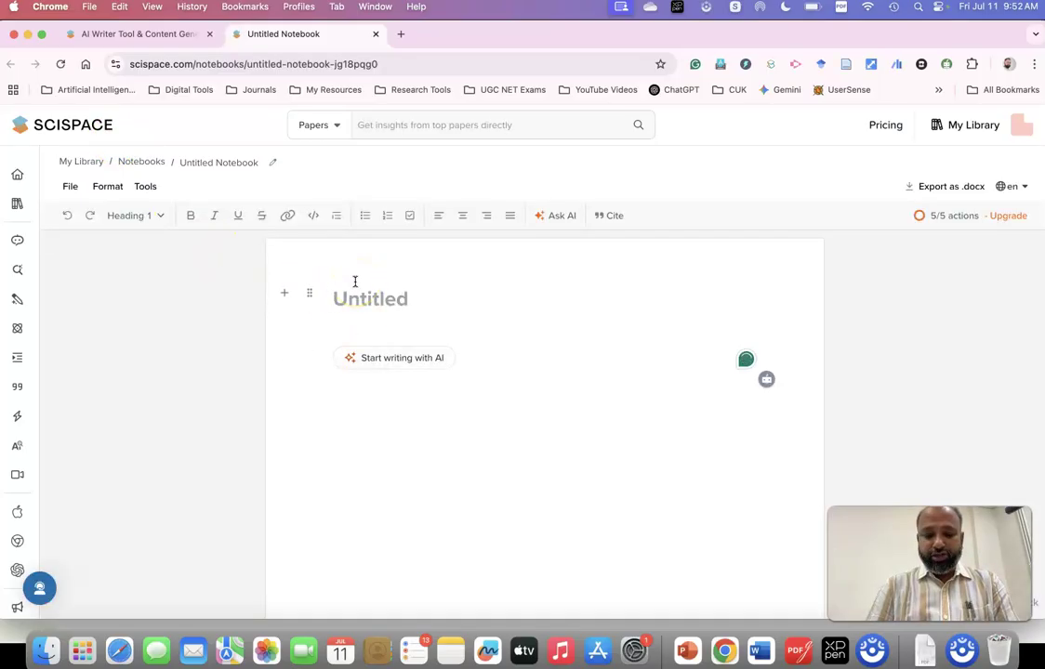
pyautogui.write('introduction on gamification')
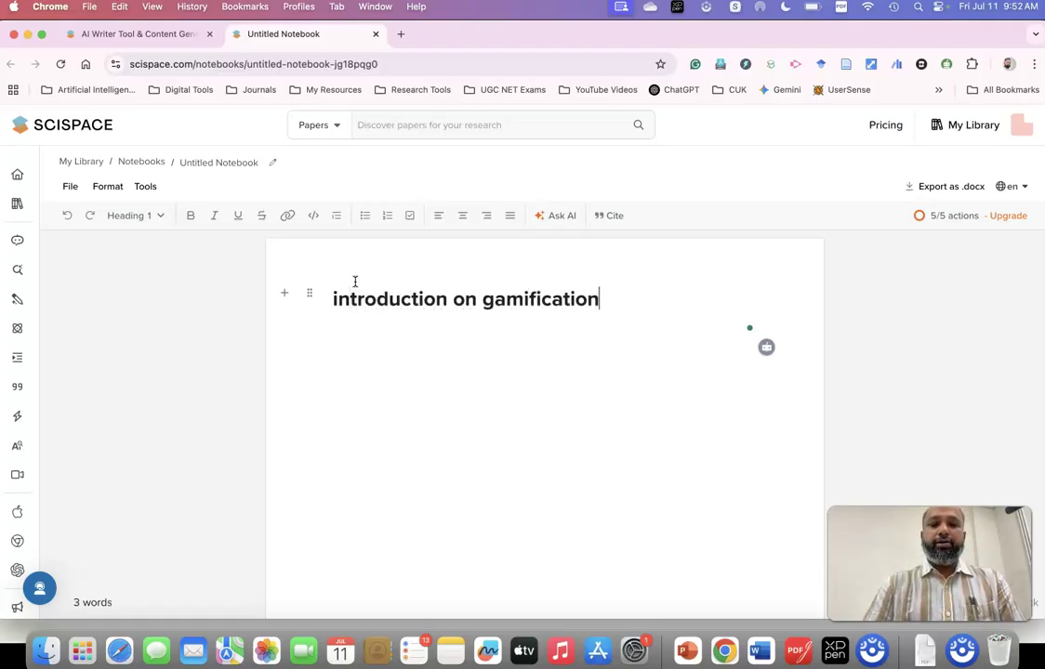
pyautogui.press('Return')
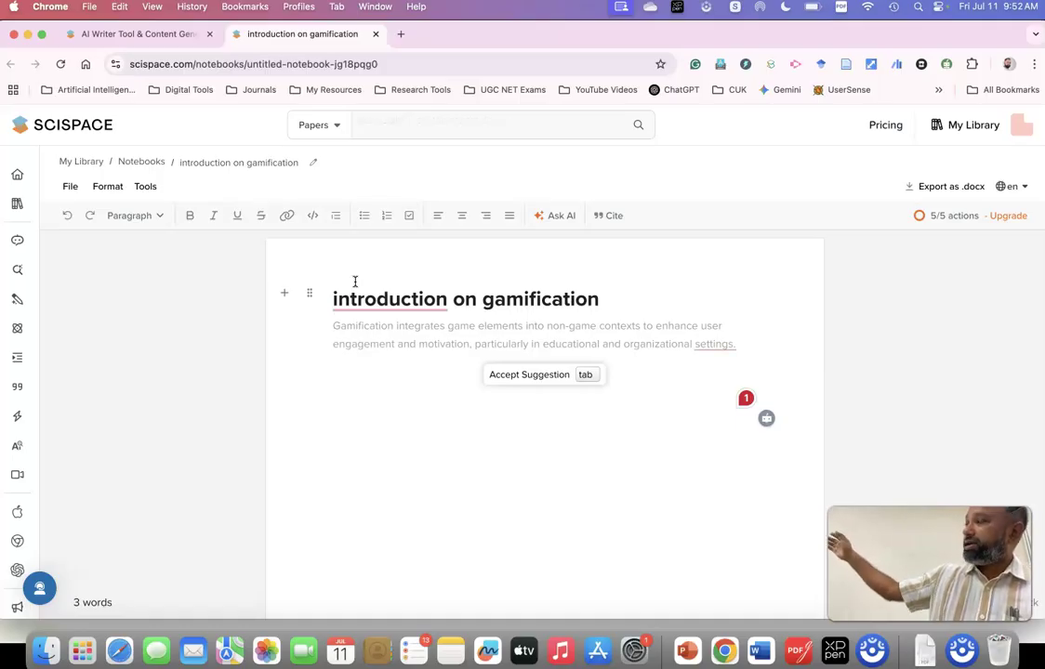
# Step: Dismiss the AI suggestion under the heading and undo most of the heading text
pyautogui.click(464, 325)
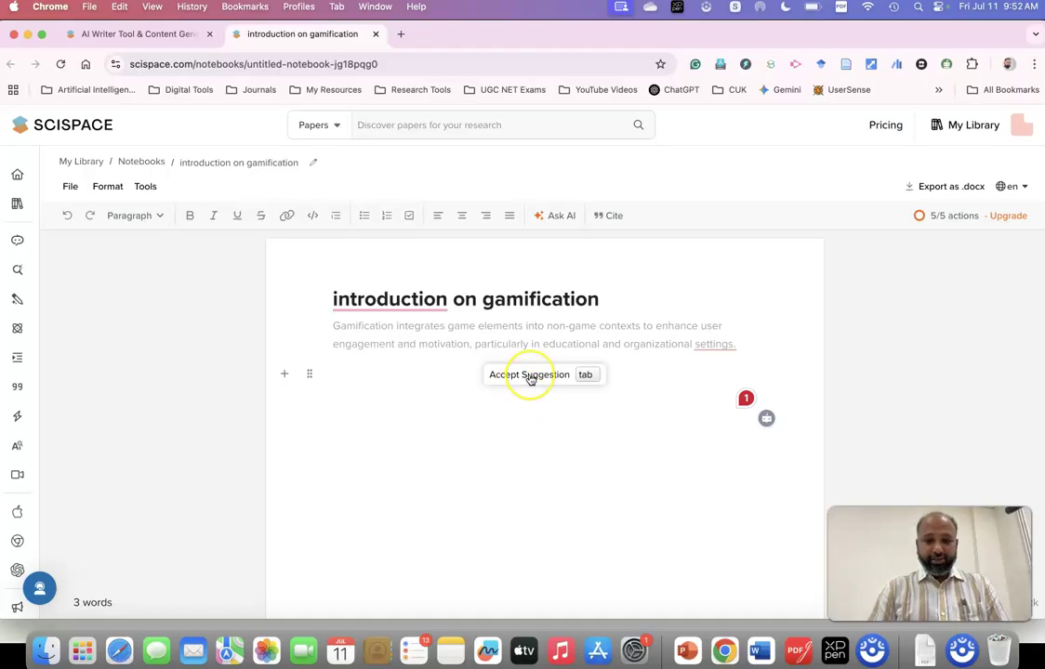
pyautogui.click(634, 326)
pyautogui.click(638, 324)
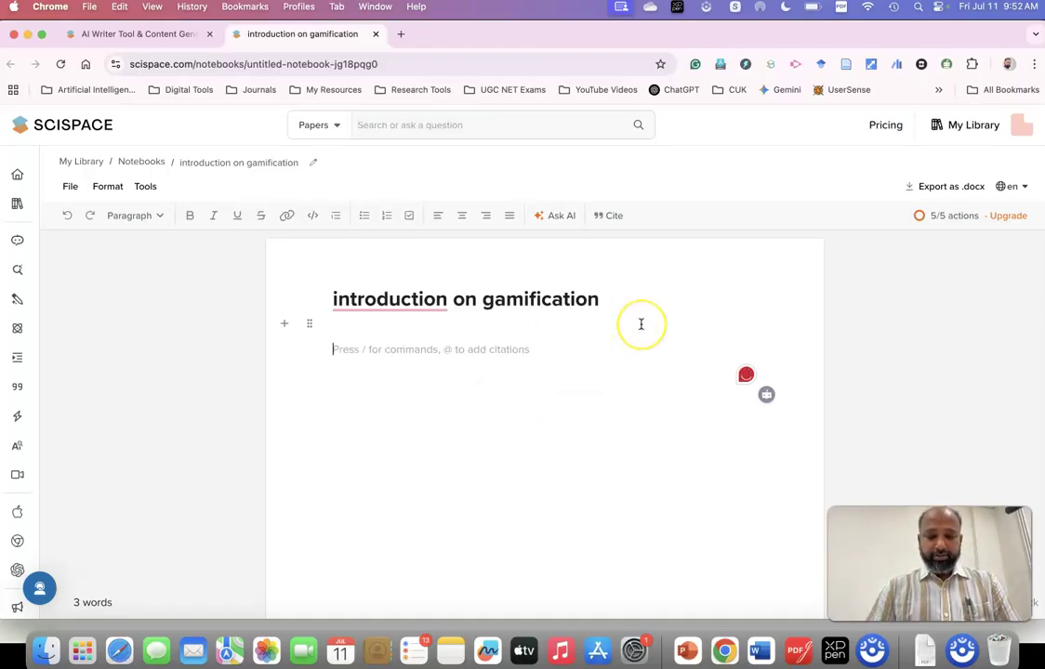
pyautogui.press('super+z')
pyautogui.press('super+z')
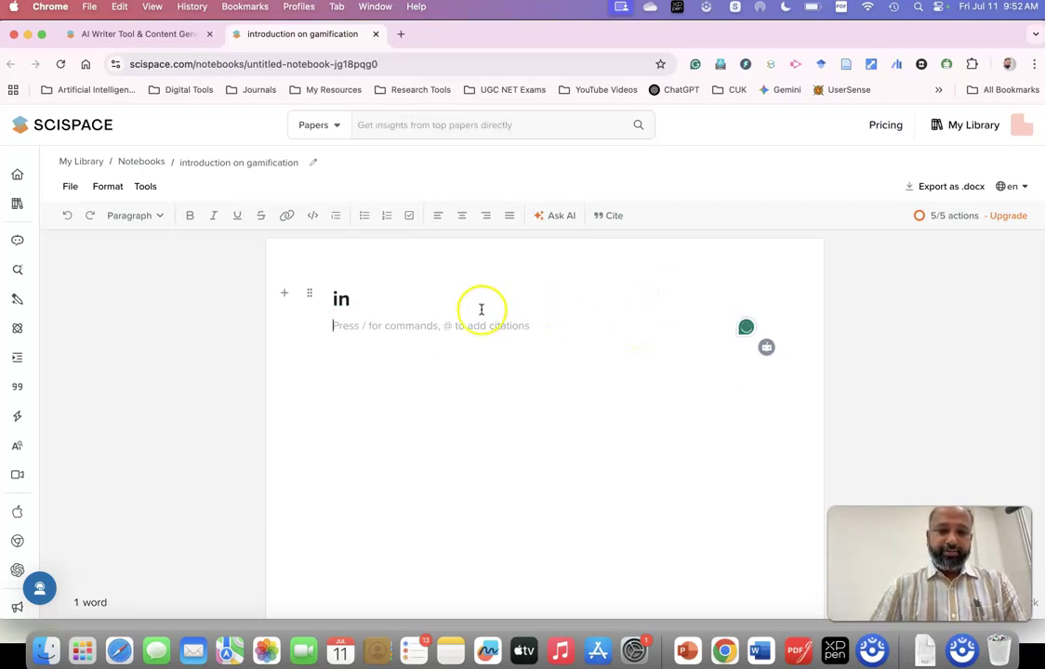
# Step: Replace the remaining heading text in the notebook with "gamification features"
pyautogui.moveTo(19, 341)
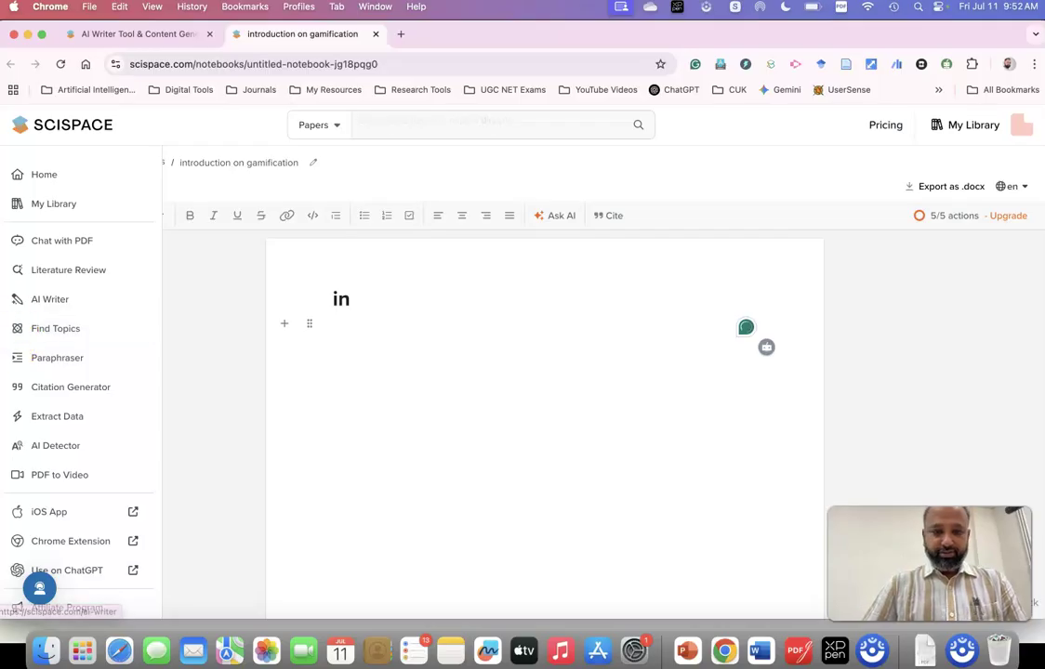
pyautogui.click(511, 292)
pyautogui.click(416, 292)
pyautogui.press('BackSpace')
pyautogui.press('BackSpace')
pyautogui.write('a')
pyautogui.write('g')
pyautogui.press('BackSpace')
pyautogui.press('BackSpace')
pyautogui.write('gamification f')
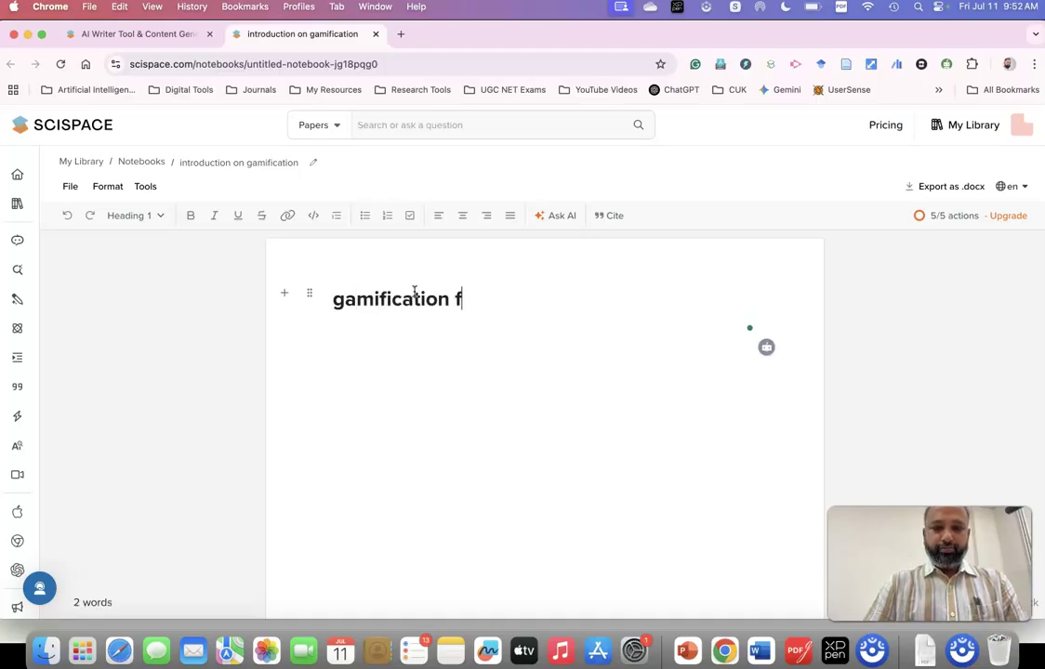
pyautogui.write('eatures')
# Step: Start a paragraph under the heading and accept the AI-suggested sentence with its citation
pyautogui.press('Return')
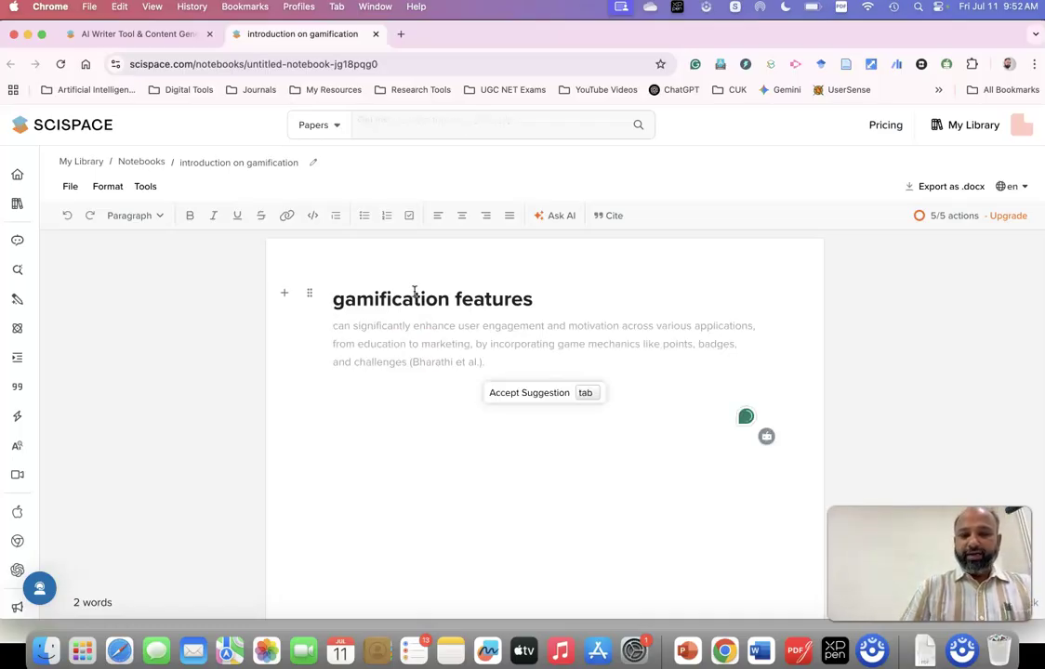
pyautogui.click(337, 321)
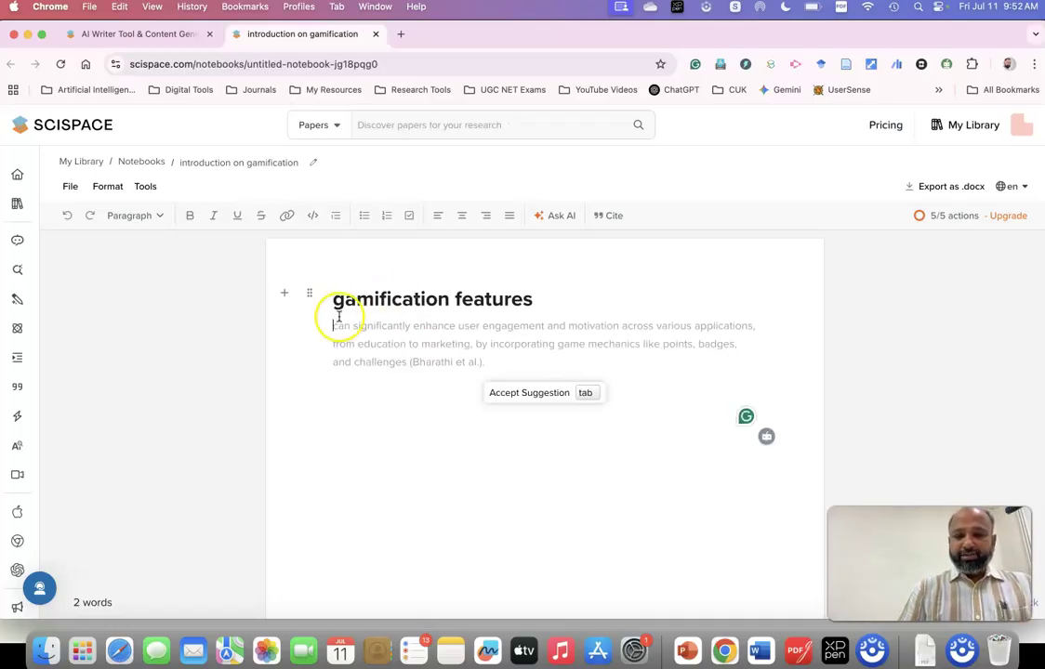
pyautogui.click(586, 394)
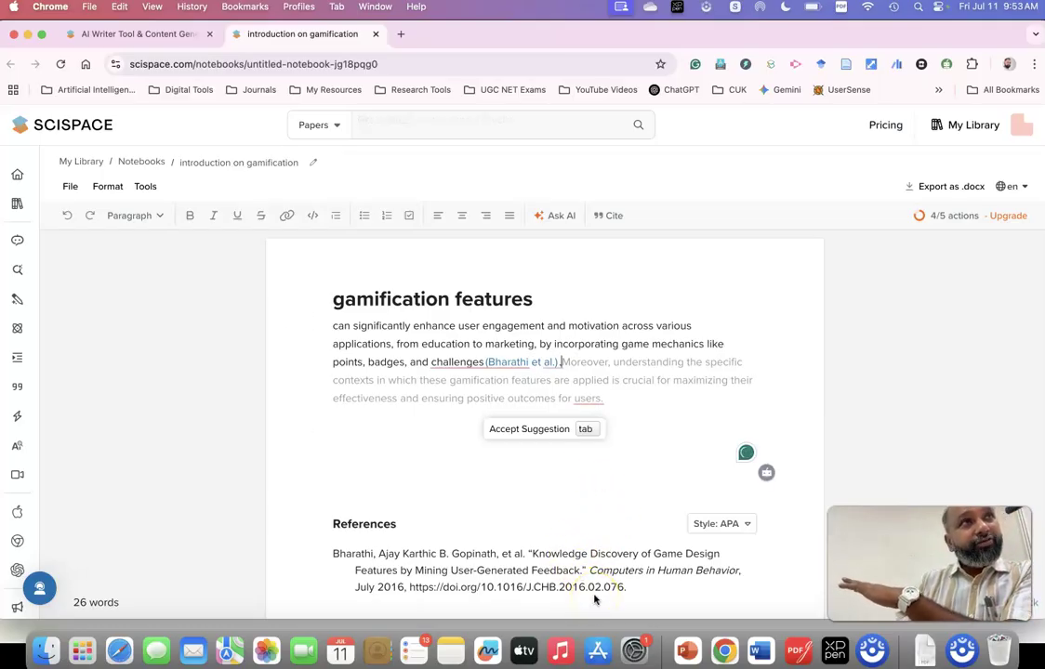
# Step: Browse the citation styles available for the notebook's references, leaving the current style in place
pyautogui.click(739, 529)
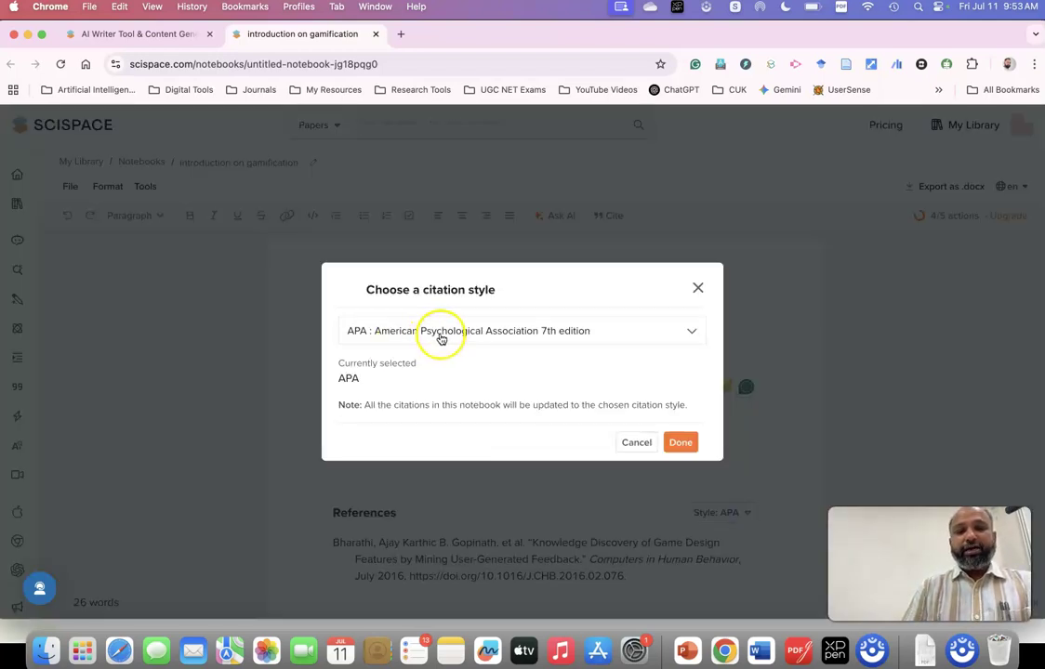
pyautogui.click(440, 333)
pyautogui.scroll(-3, 437, 469)
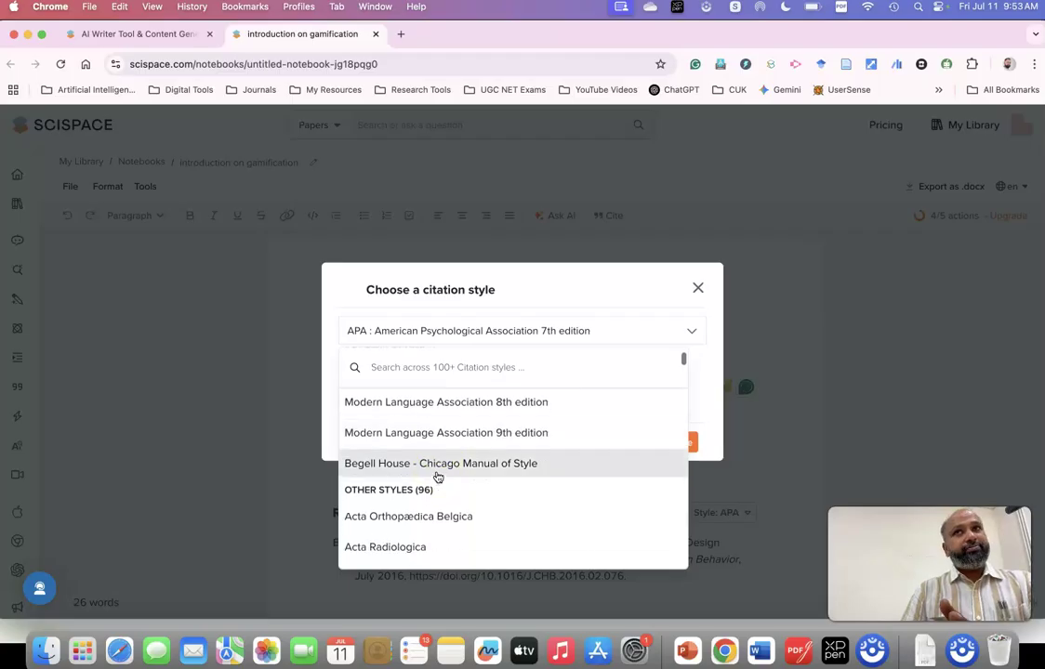
pyautogui.scroll(-3, 437, 477)
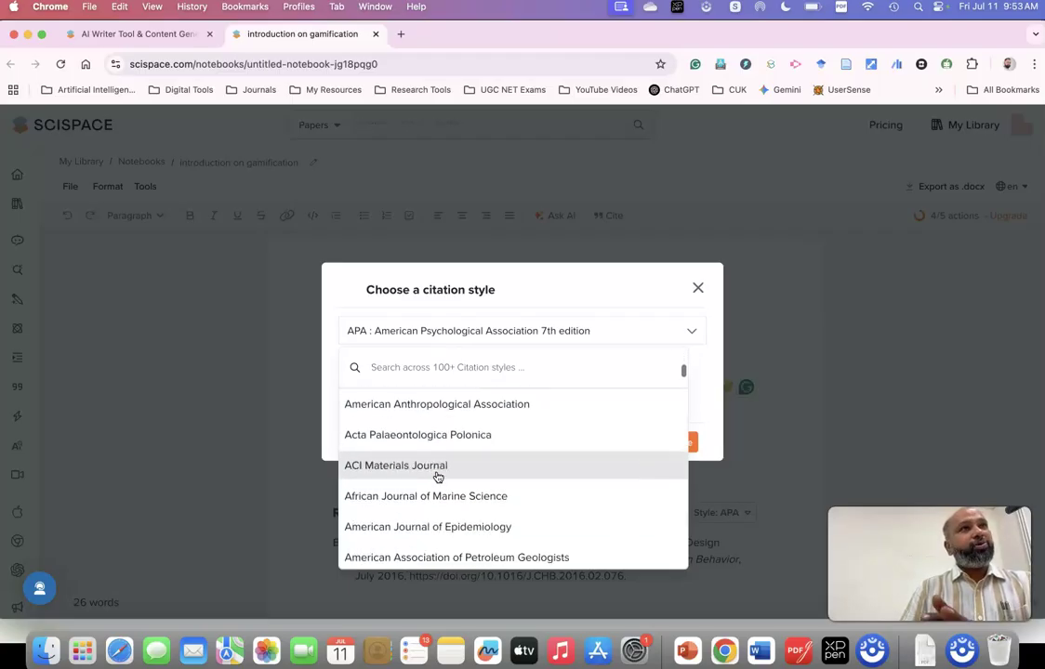
pyautogui.scroll(-2, 438, 477)
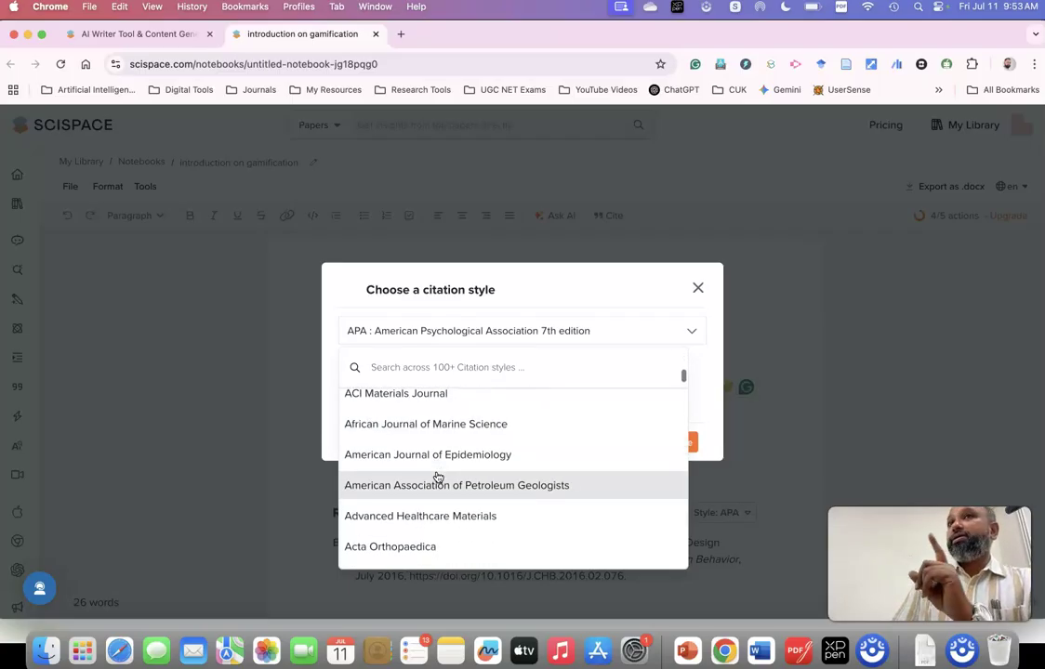
pyautogui.scroll(-5, 437, 476)
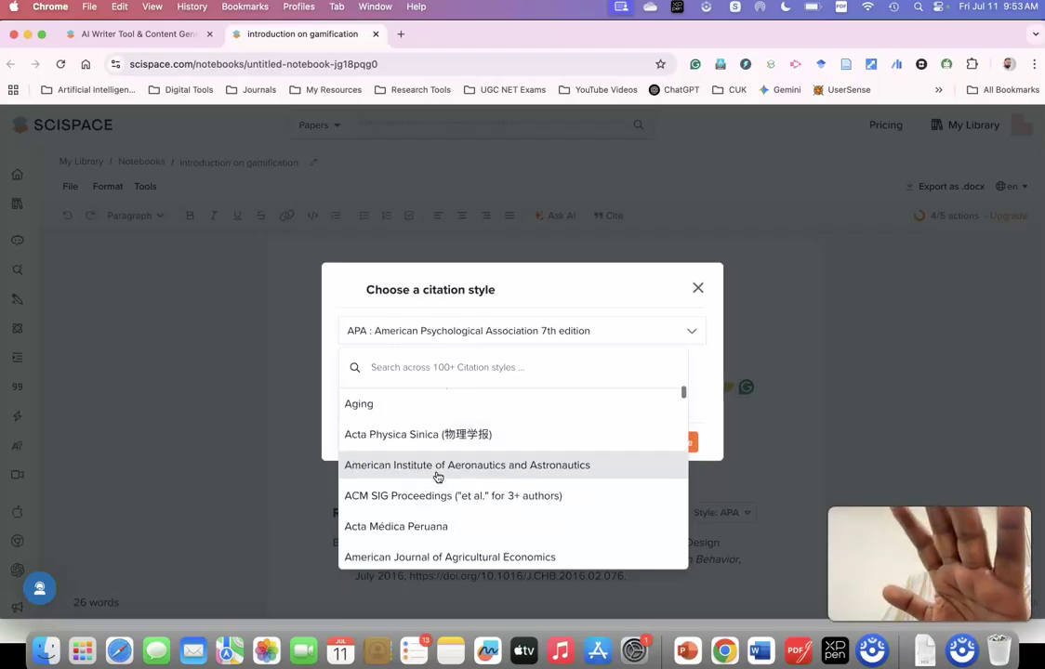
pyautogui.click(698, 288)
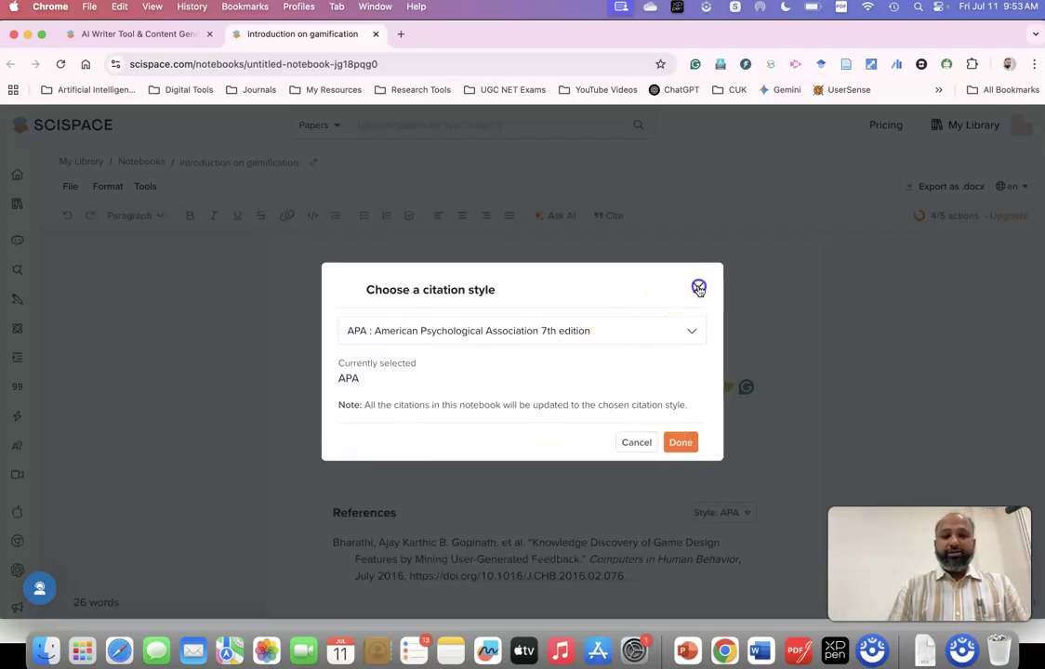
pyautogui.click(698, 288)
# Step: Add the line "elements gamification" below the first paragraph and start a new line under it
pyautogui.press('Return')
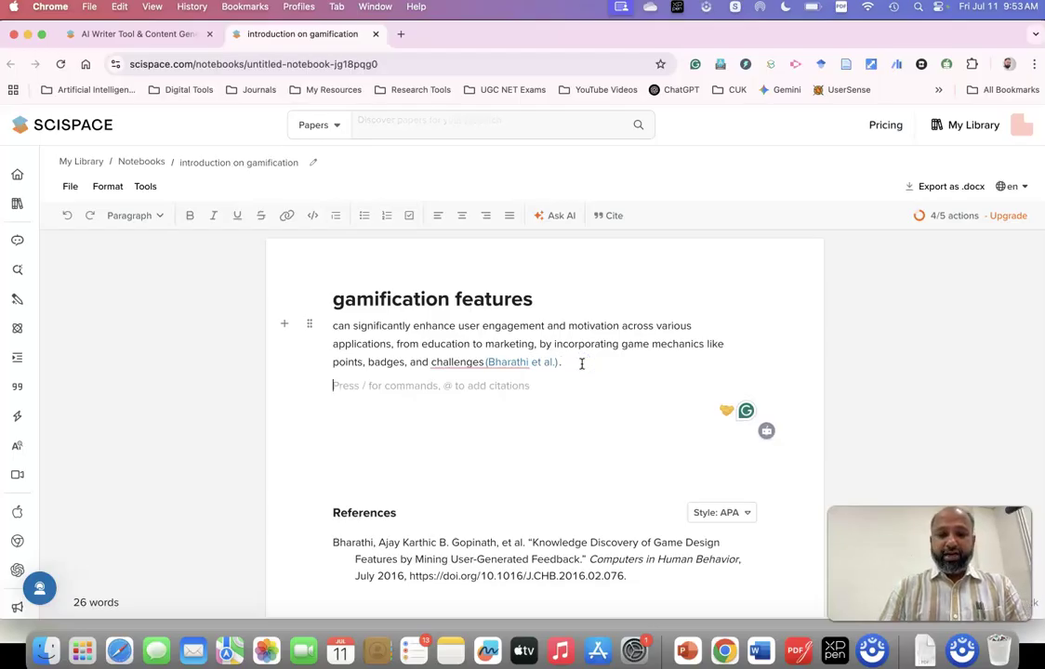
pyautogui.write('elements f')
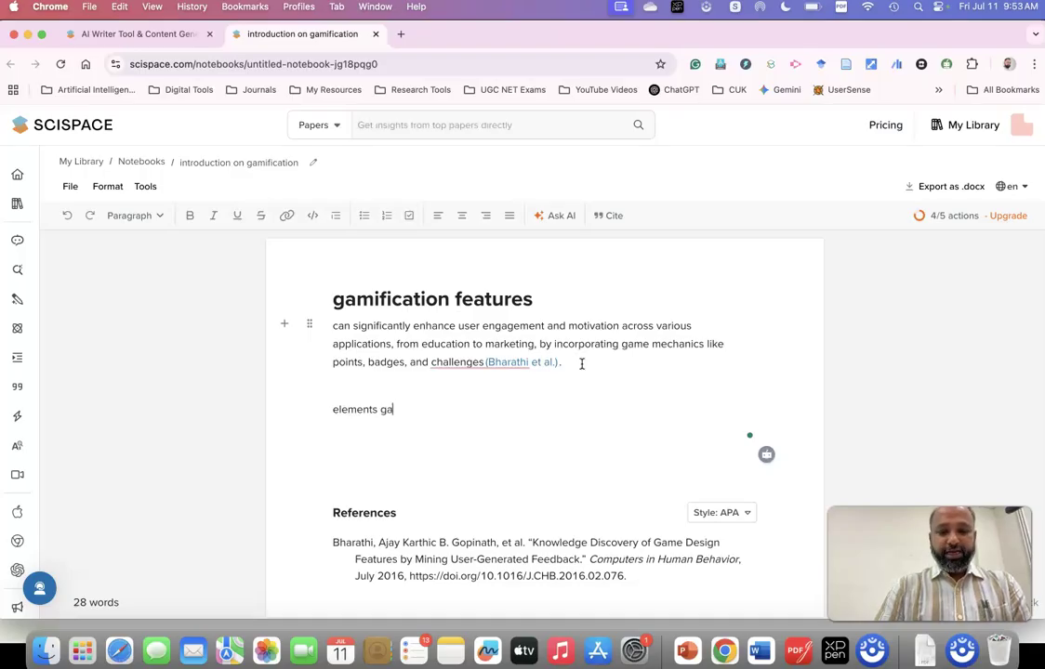
pyautogui.write('amification')
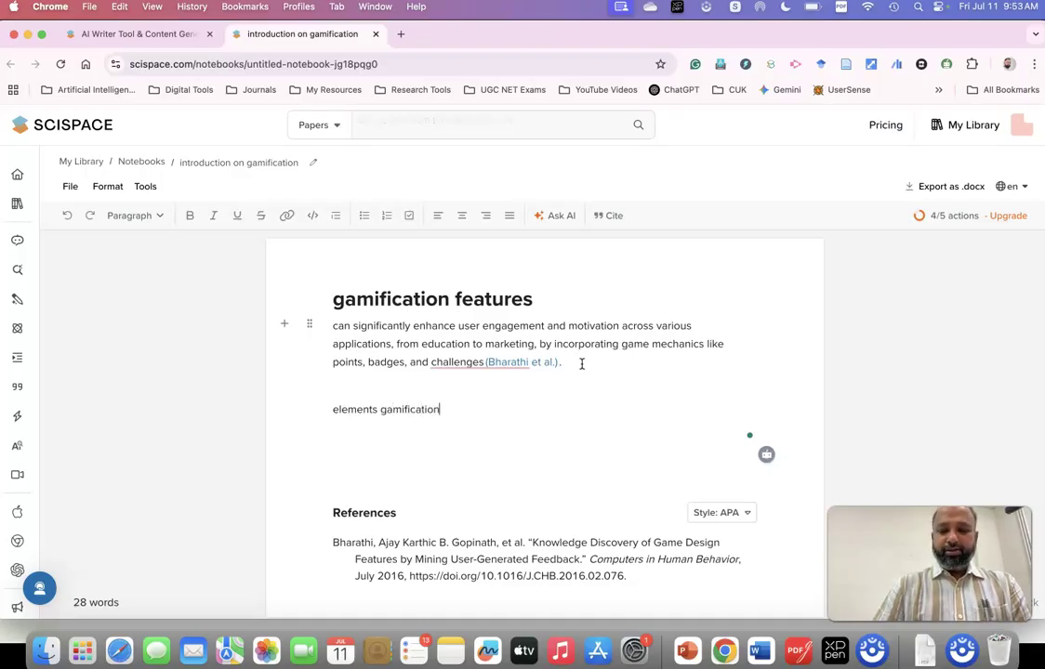
pyautogui.press('Return')
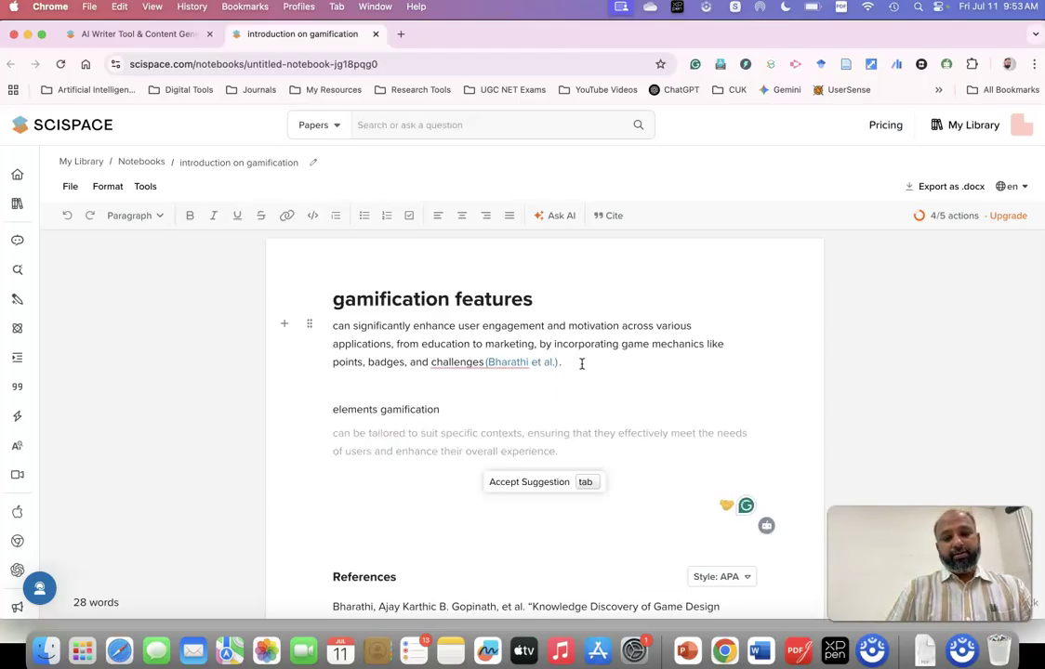
# Step: Accept the two AI-suggested sentences under "elements gamification" and select the second one
pyautogui.click(584, 481)
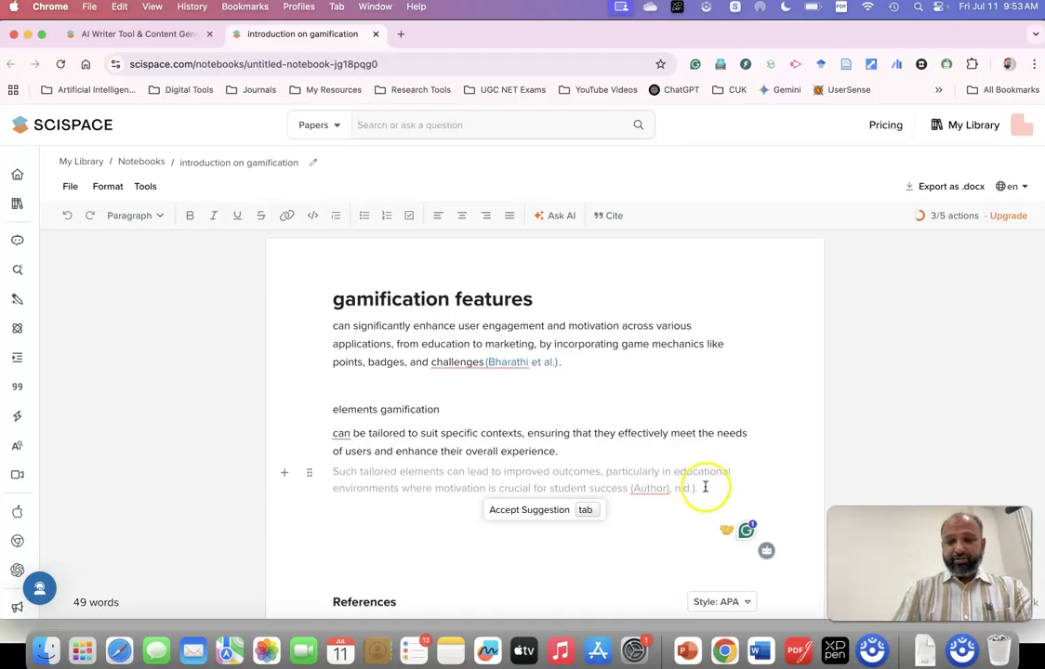
pyautogui.click(576, 510)
pyautogui.scroll(-1, 595, 477)
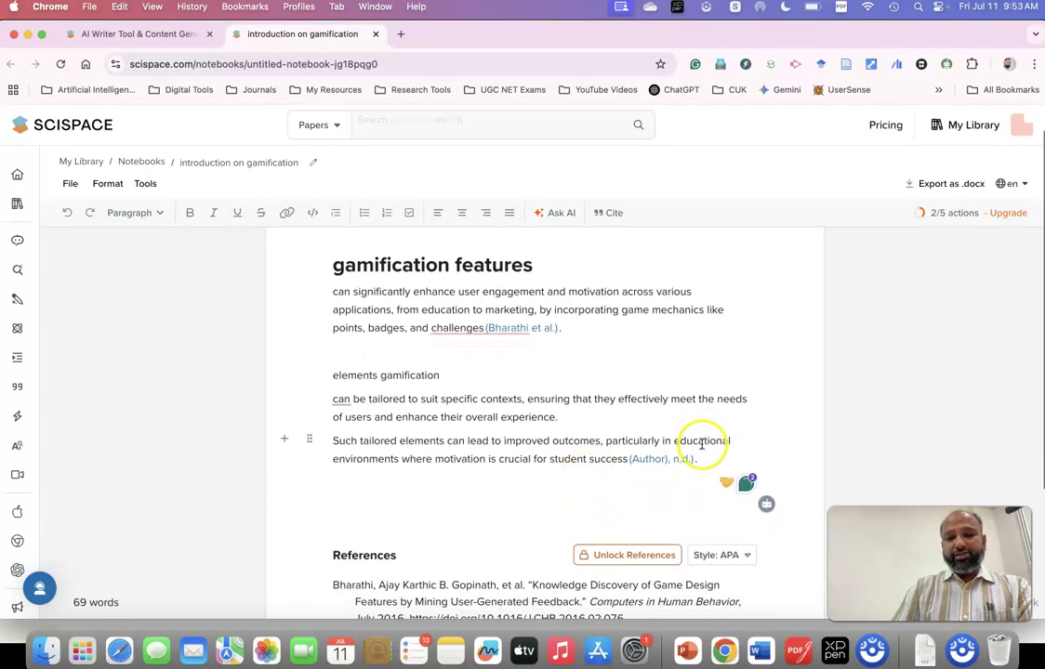
pyautogui.moveTo(699, 458); pyautogui.dragTo(285, 443)
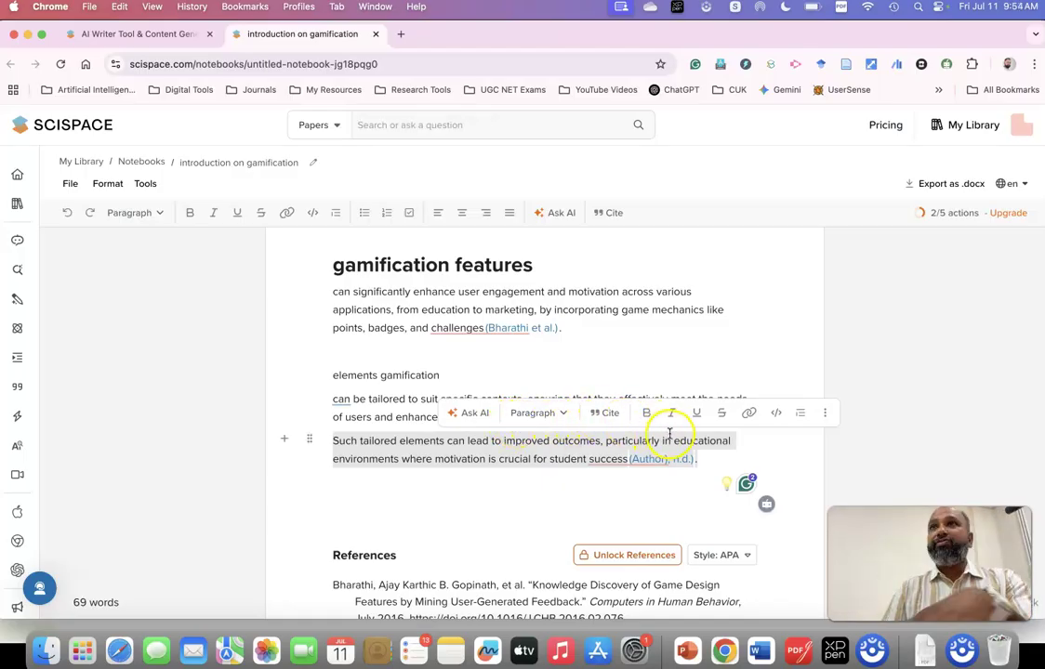
# Step: Open Literature Review and run a Standard search for "gamified learning"
pyautogui.moveTo(12, 291)
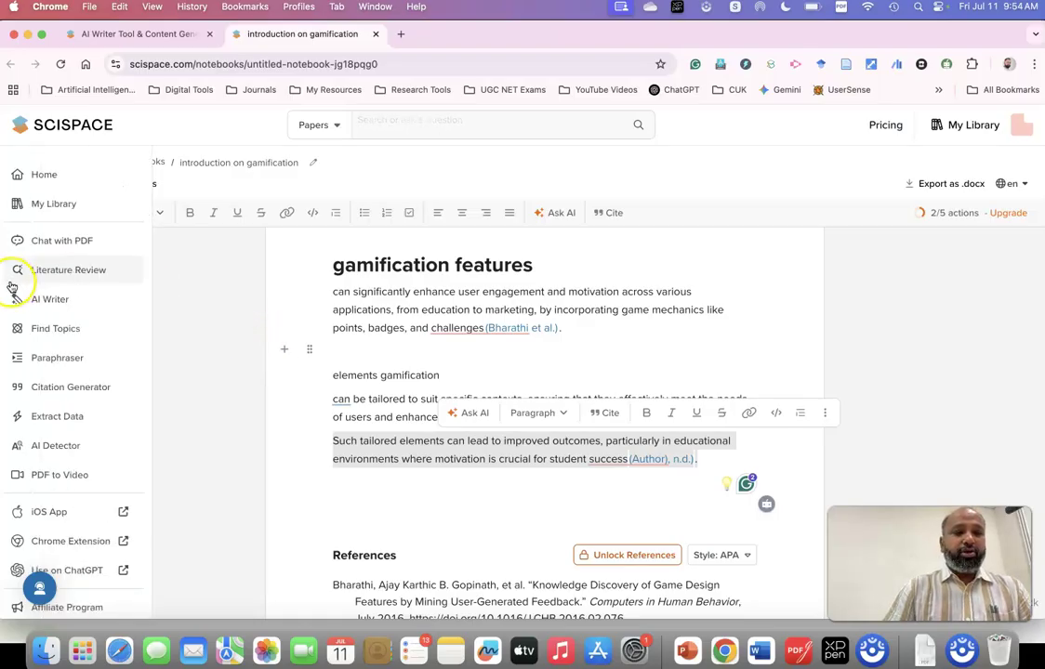
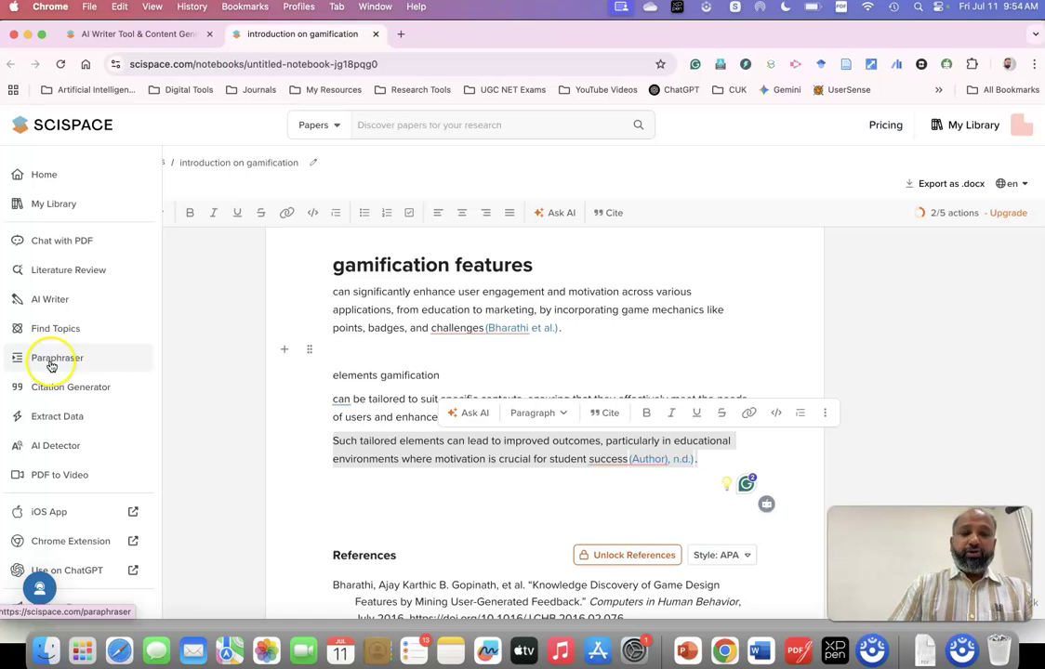
pyautogui.click(48, 278)
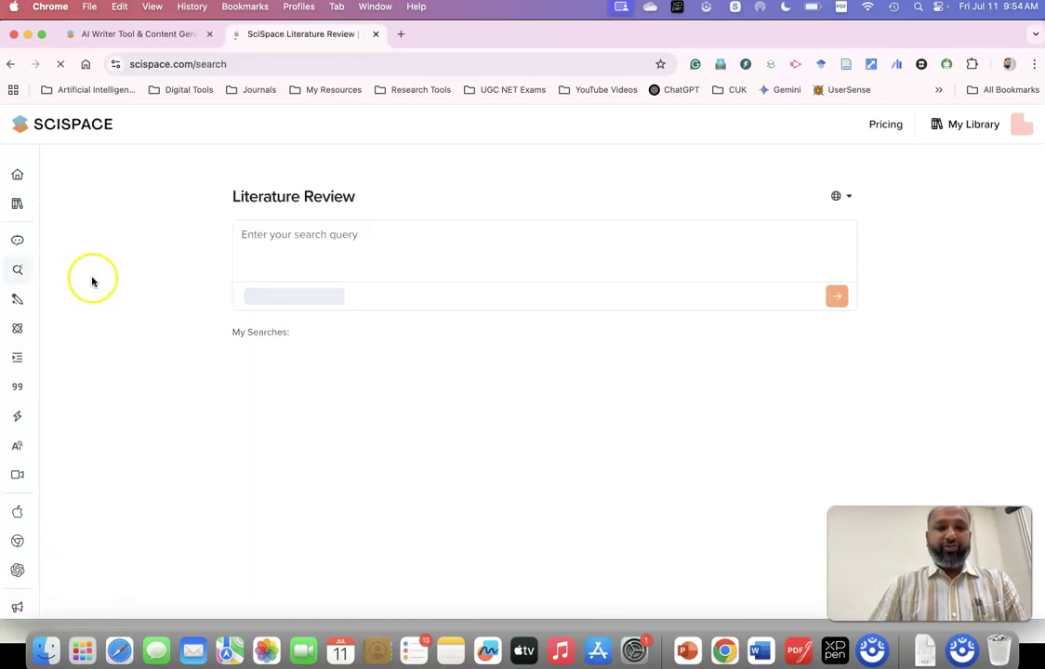
pyautogui.click(317, 239)
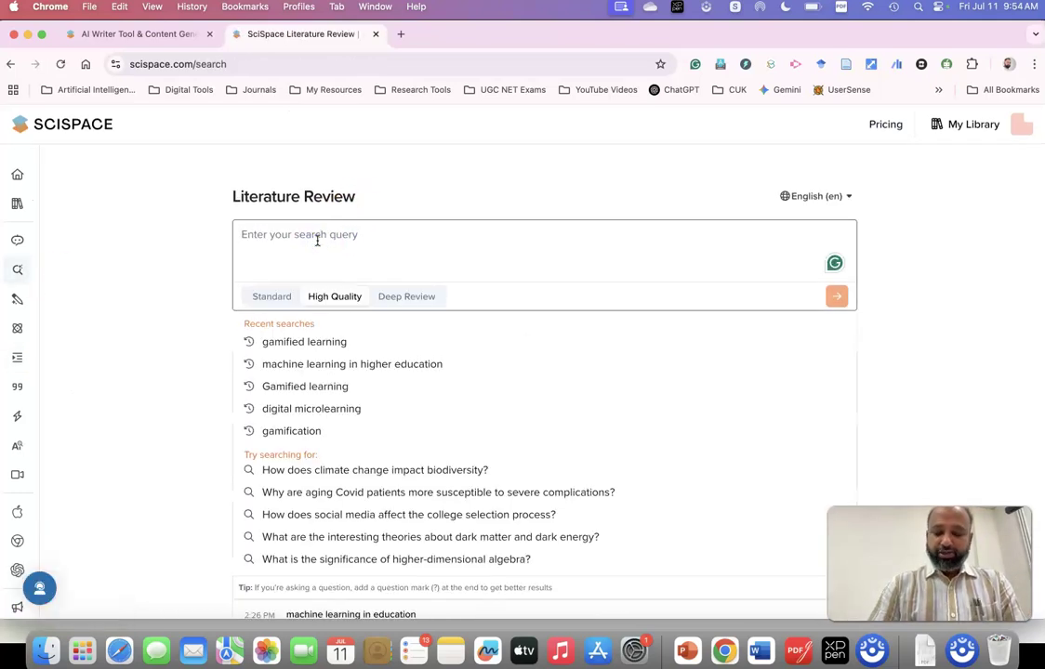
pyautogui.write('gamified learin')
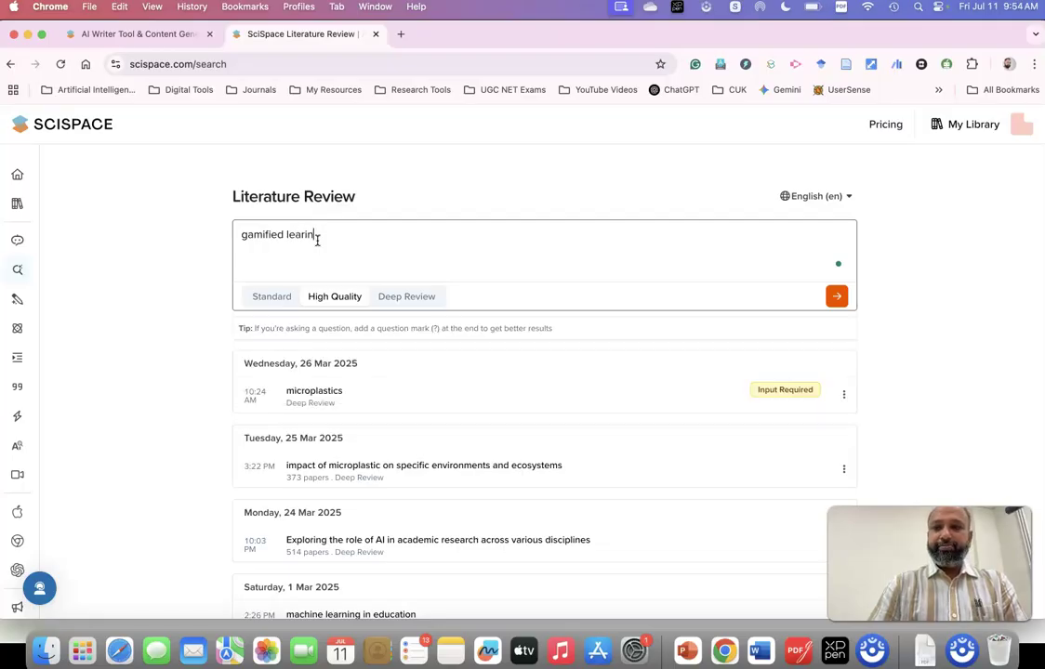
pyautogui.press('BackSpace')
pyautogui.write('ning')
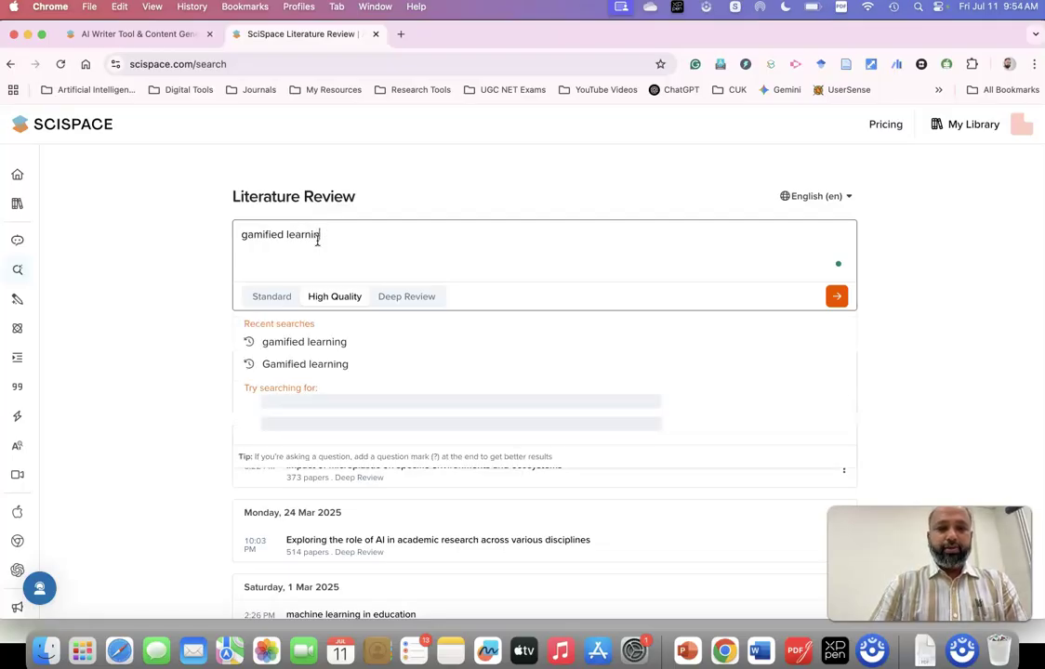
pyautogui.press('Return')
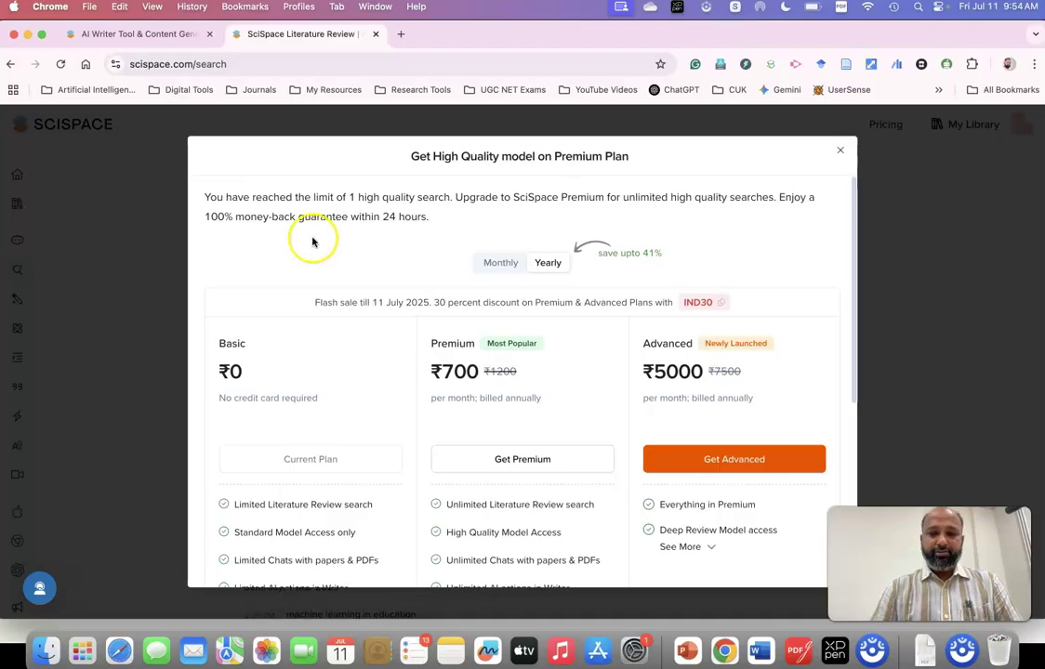
pyautogui.click(839, 151)
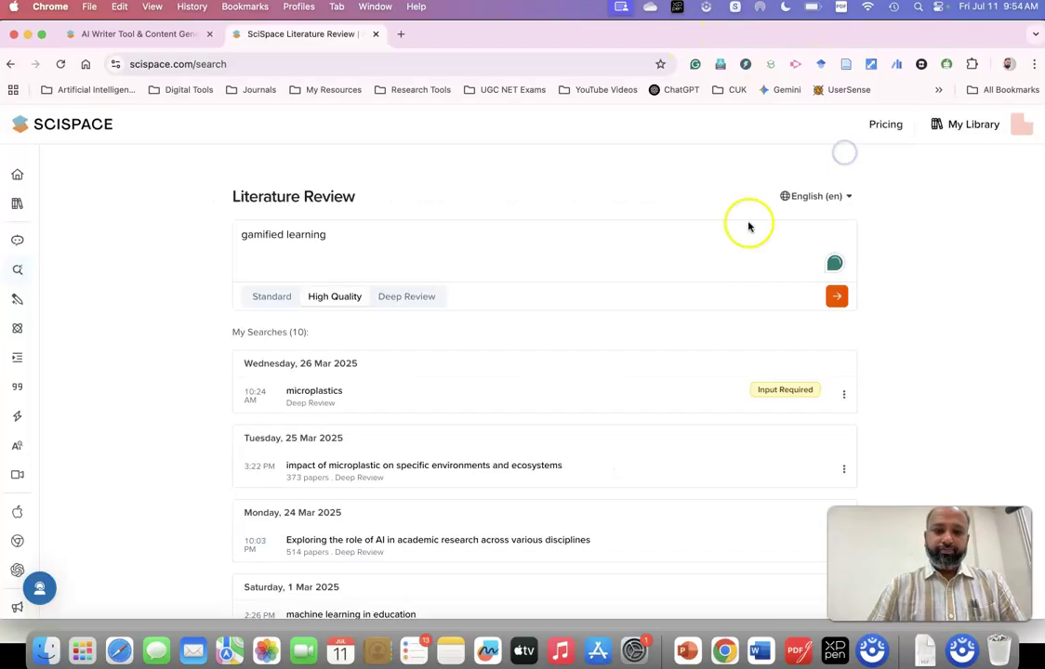
pyautogui.click(453, 245)
pyautogui.press('Return')
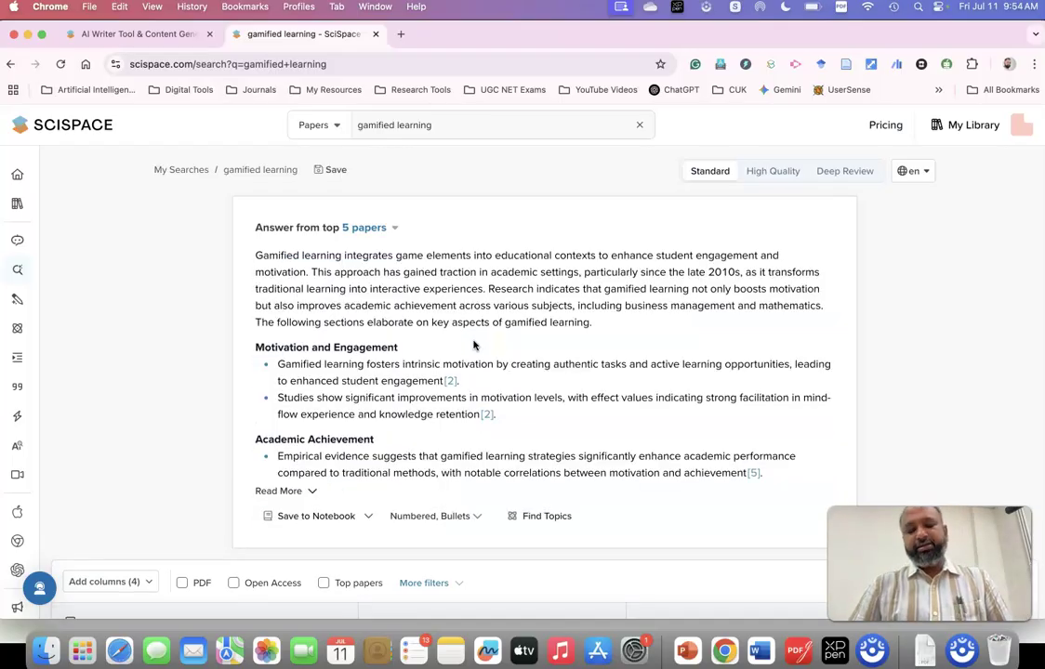
# Step: Copy the generated answer on gamified learning, from its opening paragraph through the Academic Achievement bullet
pyautogui.moveTo(255, 254); pyautogui.dragTo(757, 420)
pyautogui.hotkey('ctrl', 'c')
pyautogui.scroll(-1, 604, 427)
# Step: Replace the AI Detector's input text with the copied answer, analyse it as Scientific and review the detection report
pyautogui.moveTo(19, 466)
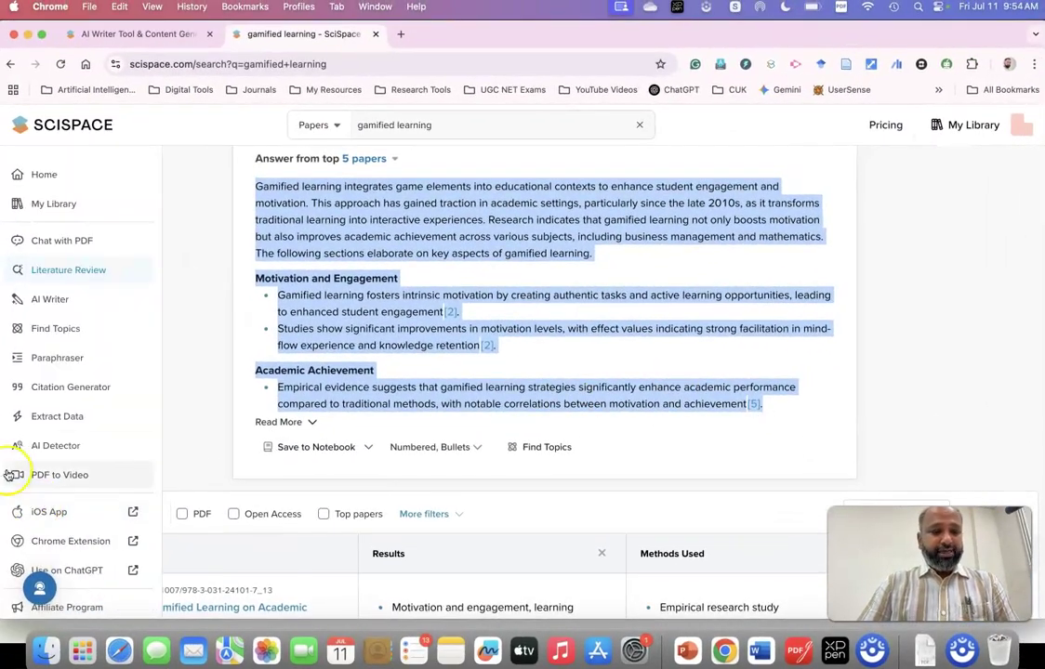
pyautogui.click(56, 447)
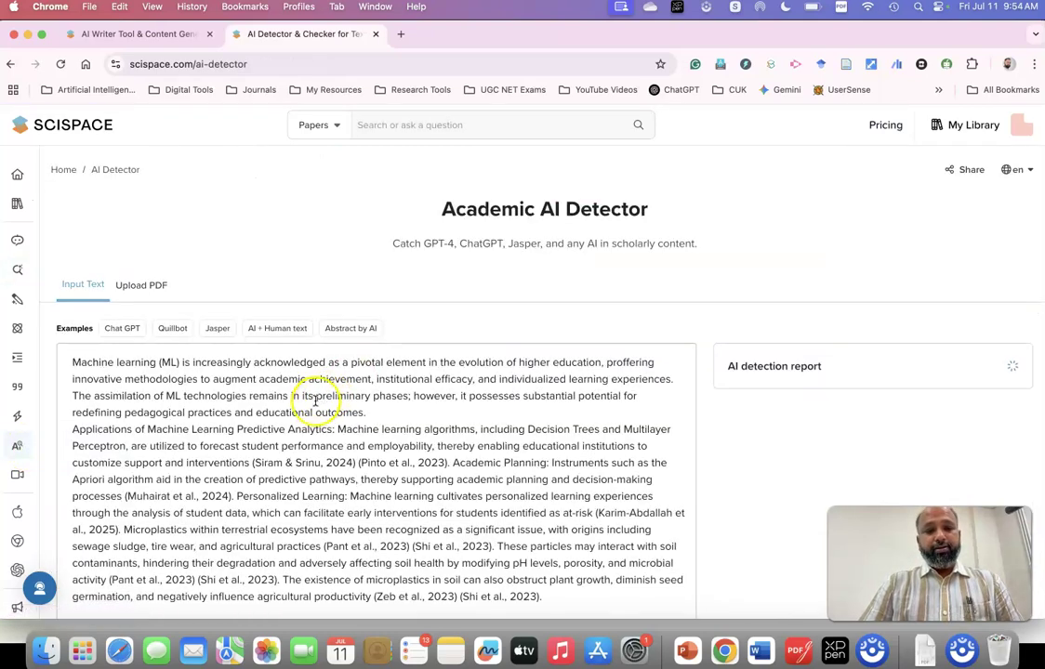
pyautogui.scroll(-4, 279, 391)
pyautogui.hotkey('ctrl', 'a')
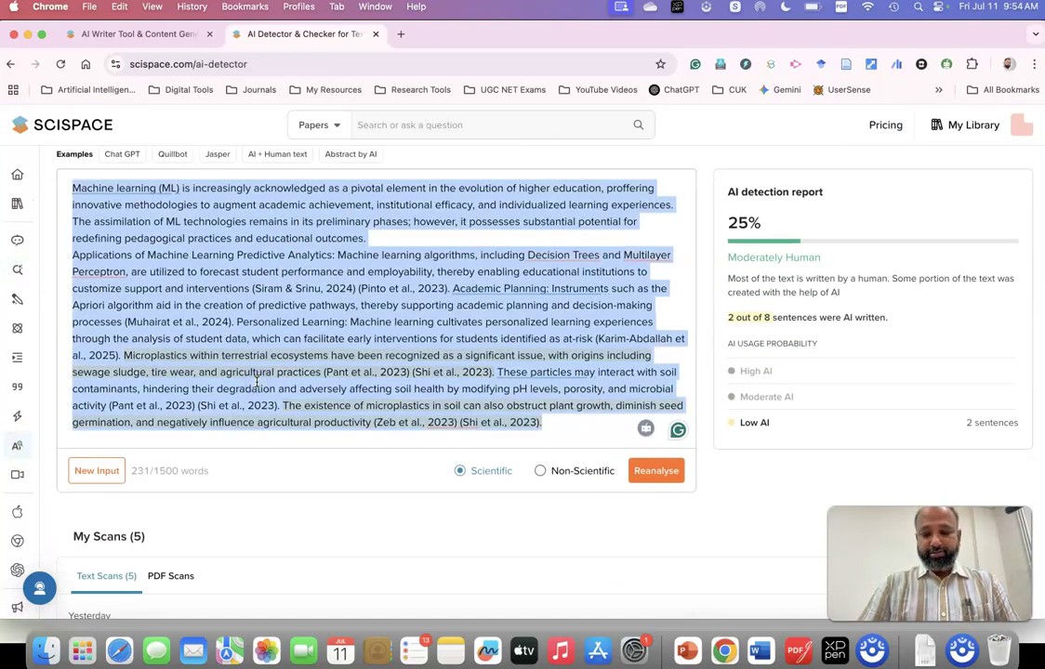
pyautogui.hotkey('ctrl', 'v')
pyautogui.click(655, 446)
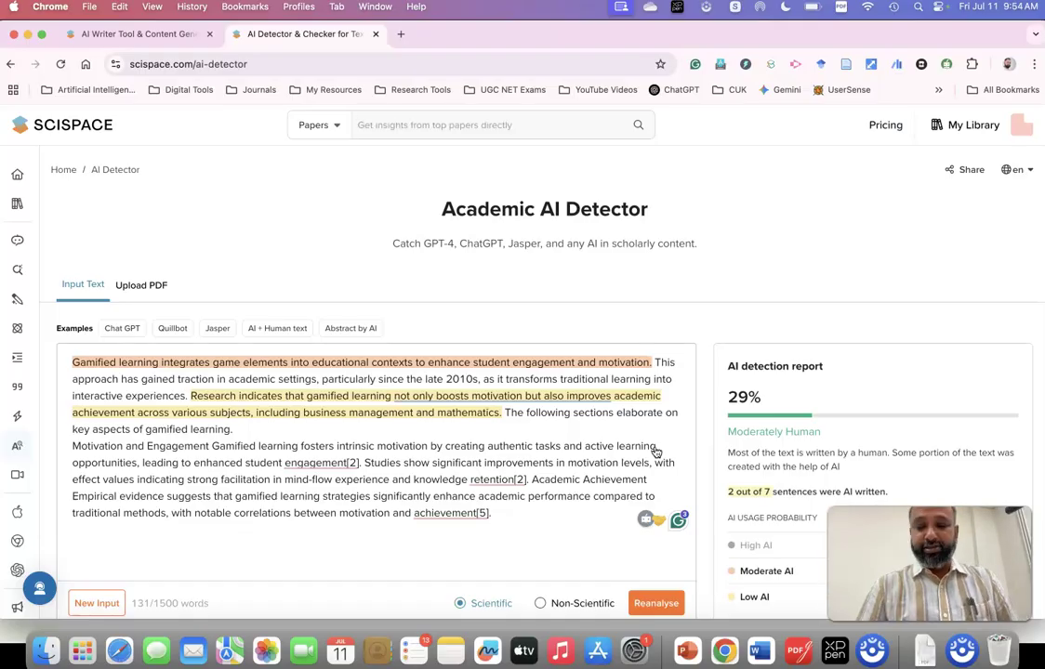
pyautogui.scroll(-5, 863, 475)
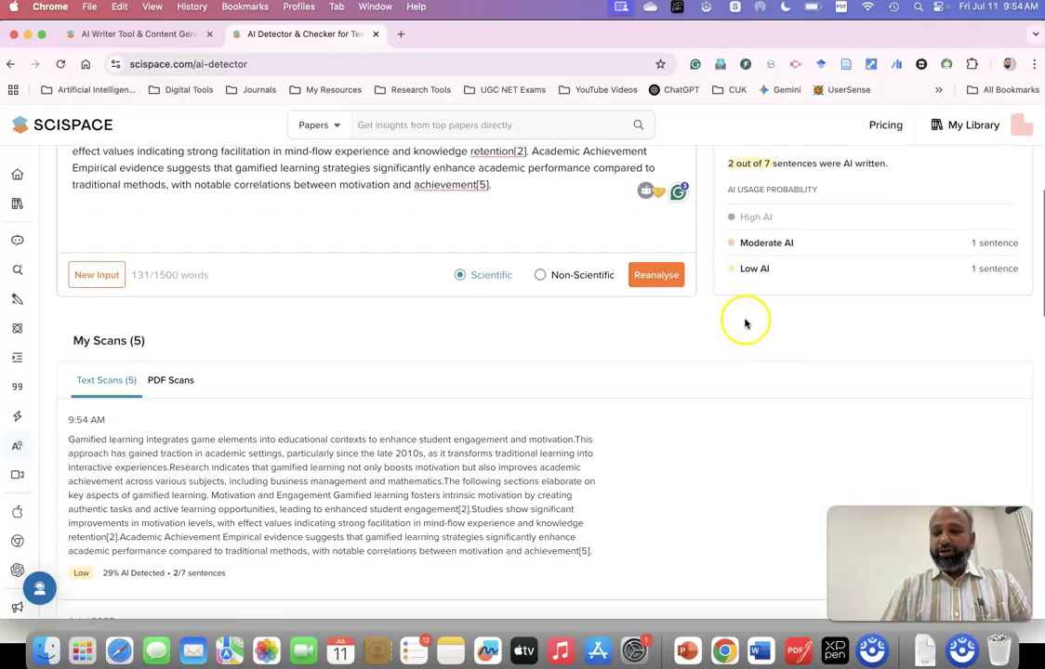
pyautogui.scroll(-1, 814, 289)
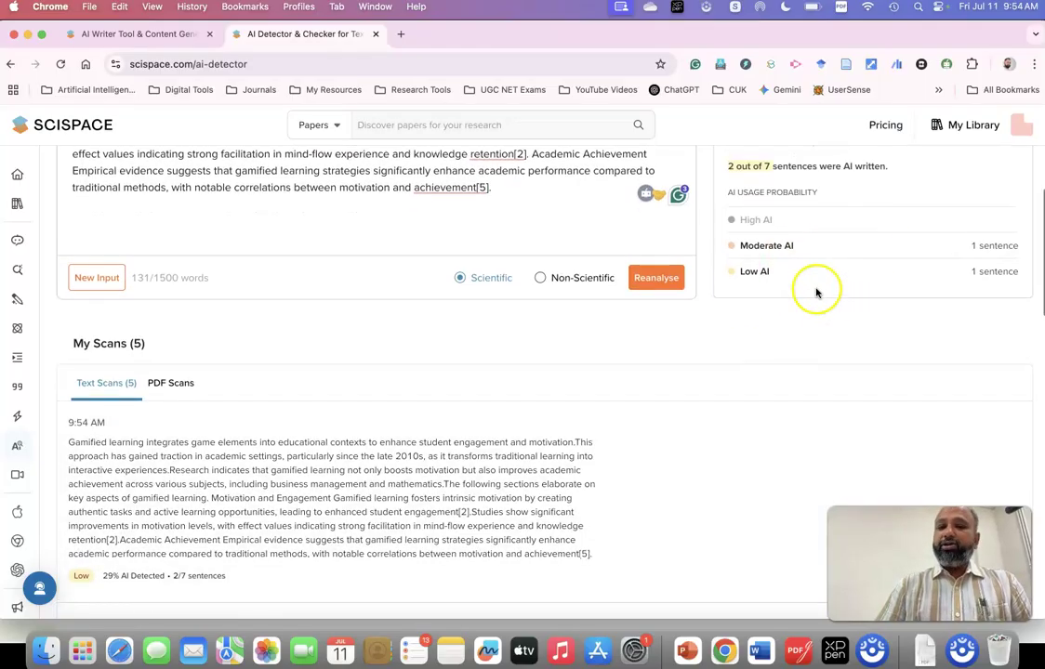
pyautogui.scroll(-3, 298, 312)
pyautogui.click(298, 315)
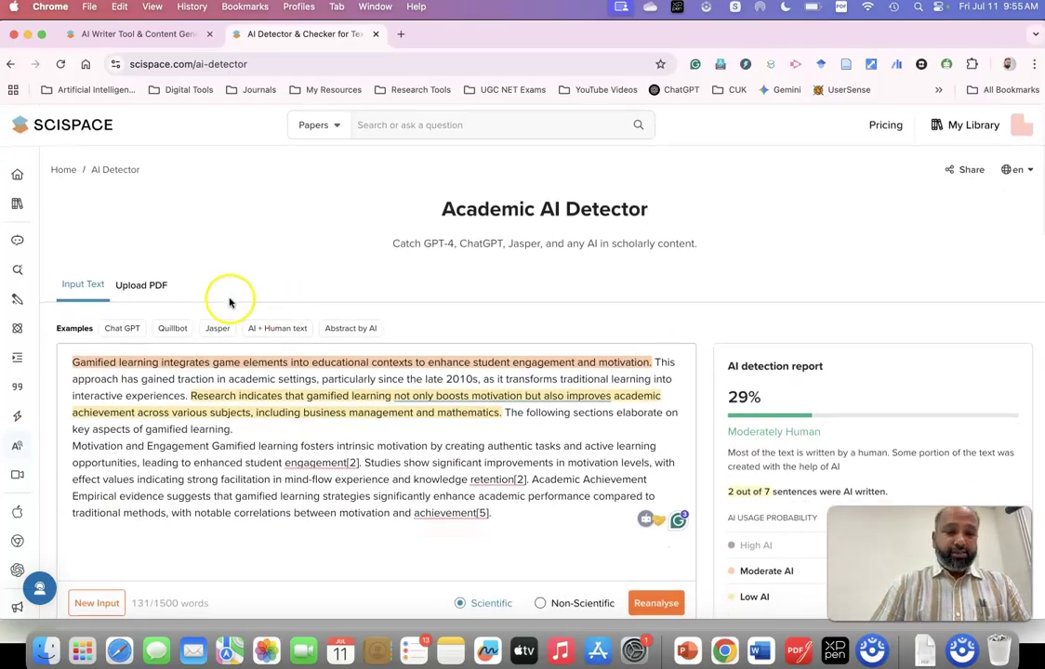
# Step: Open the Paraphraser, insert the copied answer ahead of the existing input text and paraphrase it in Academic mode
pyautogui.moveTo(33, 388)
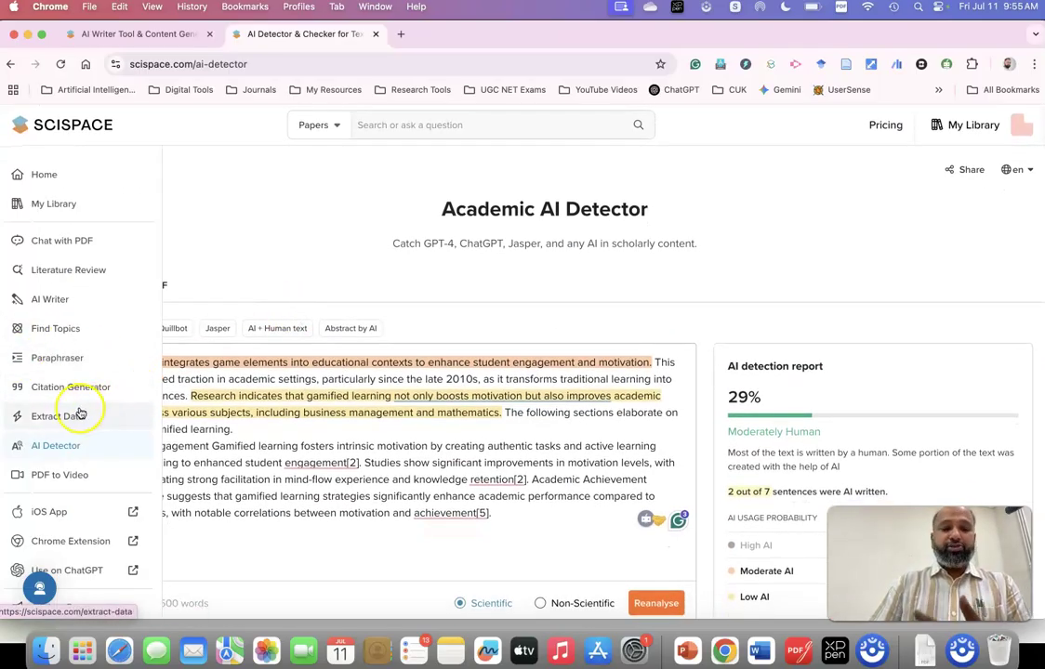
pyautogui.click(67, 357)
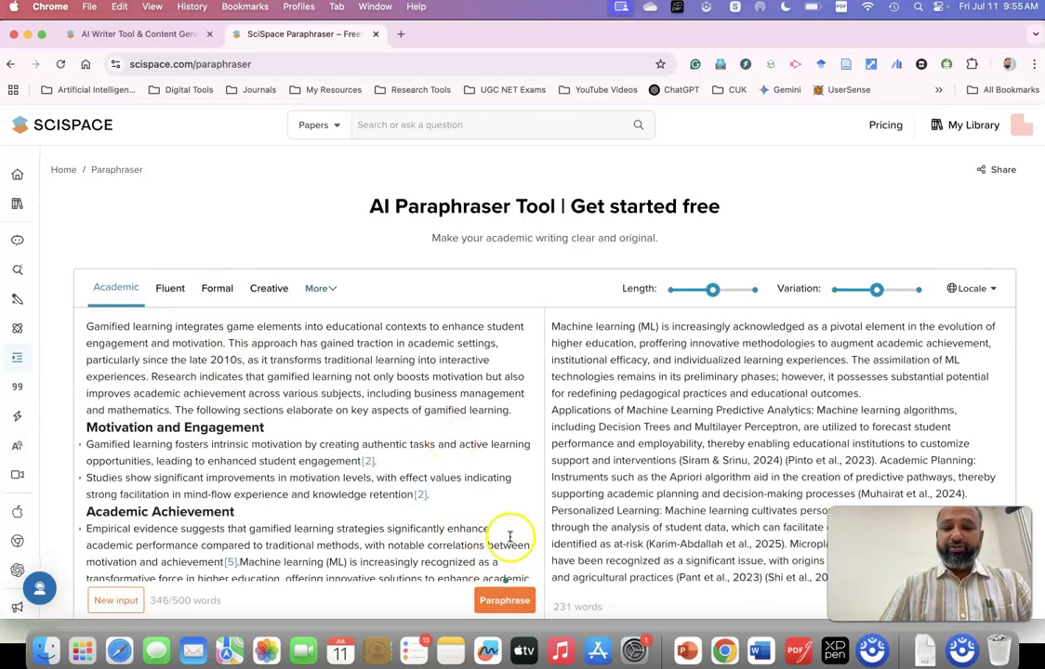
pyautogui.click(512, 603)
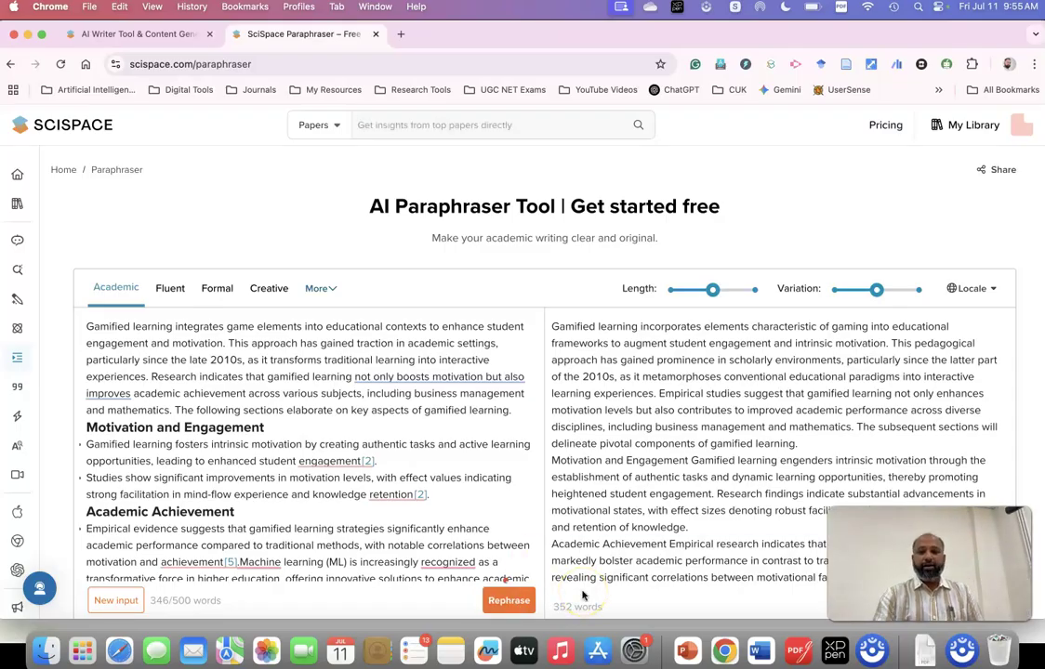
# Step: Copy the entire paraphrased output, from the gamified learning introduction through the final sentence on microplastics
pyautogui.moveTo(550, 328); pyautogui.dragTo(798, 444)
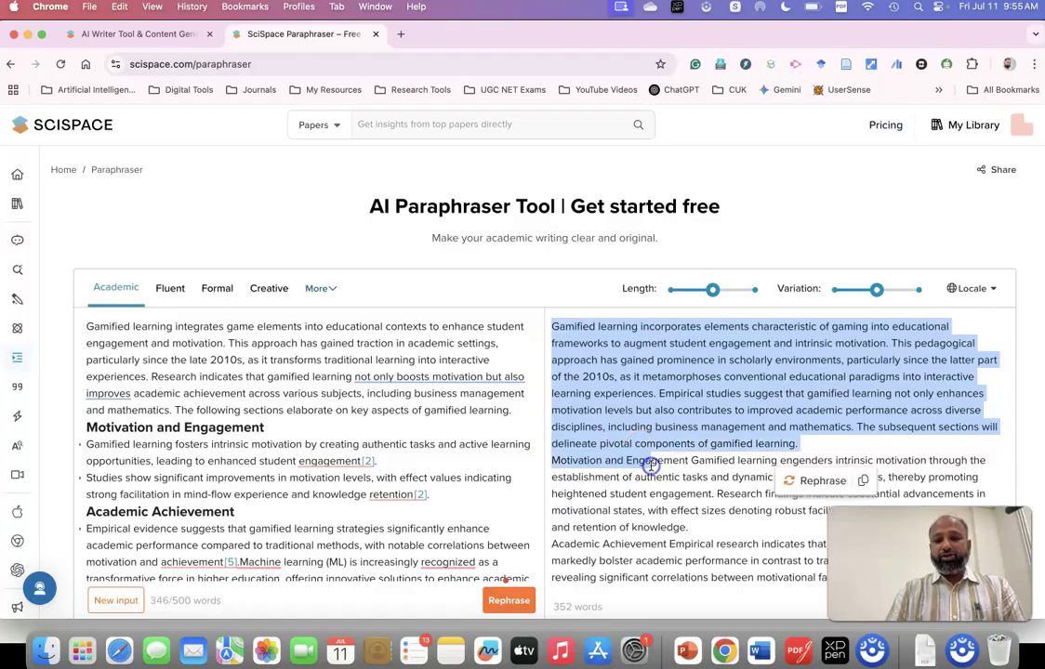
pyautogui.scroll(-5, 651, 465)
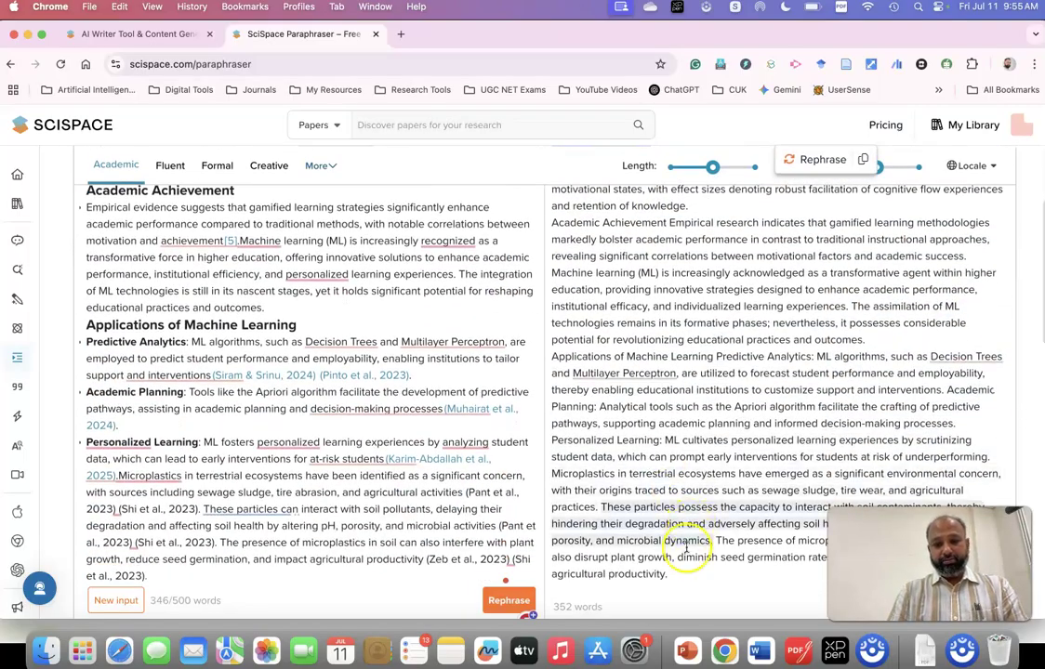
pyautogui.moveTo(669, 575); pyautogui.dragTo(588, 349)
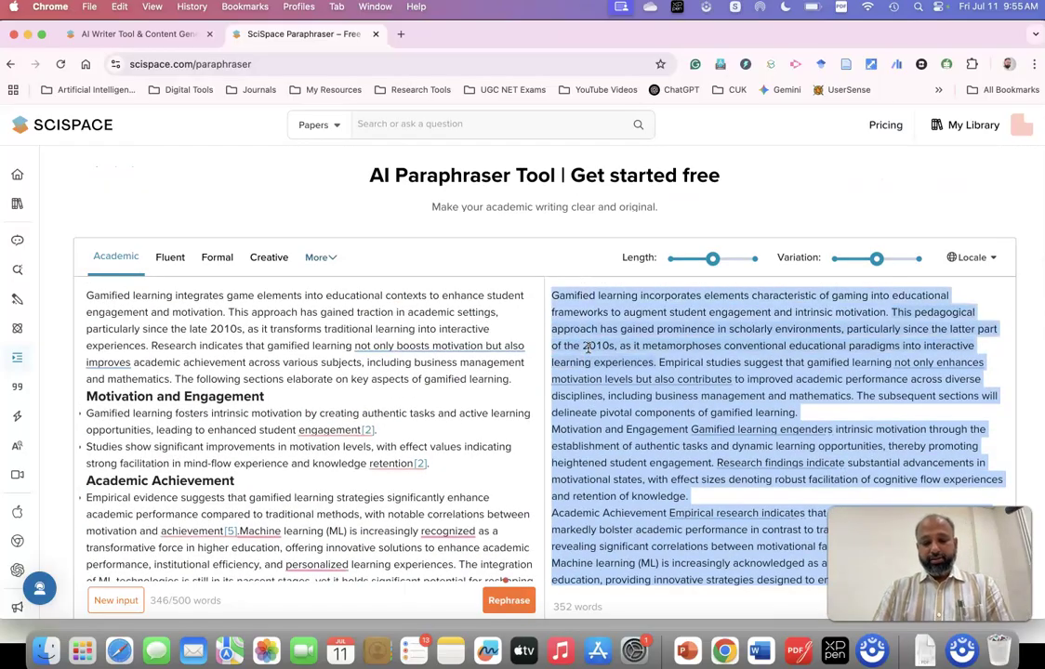
# Step: Open the AI Detector, replace its input text with the copied paraphrase, reanalyse it as Scientific and review the report
pyautogui.moveTo(28, 511)
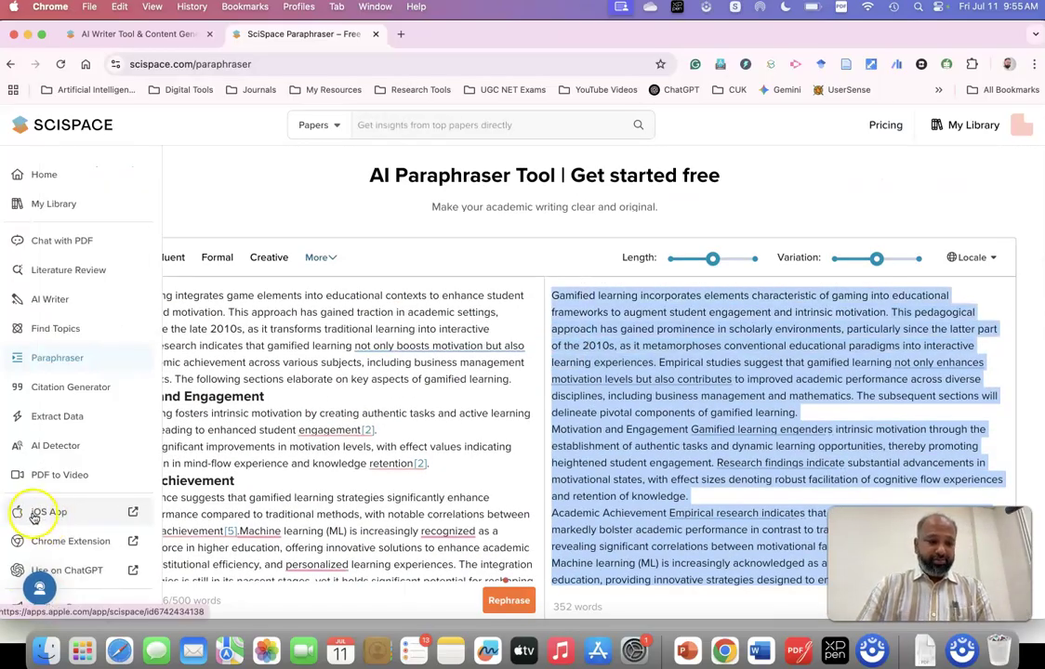
pyautogui.click(68, 455)
pyautogui.scroll(-3, 303, 414)
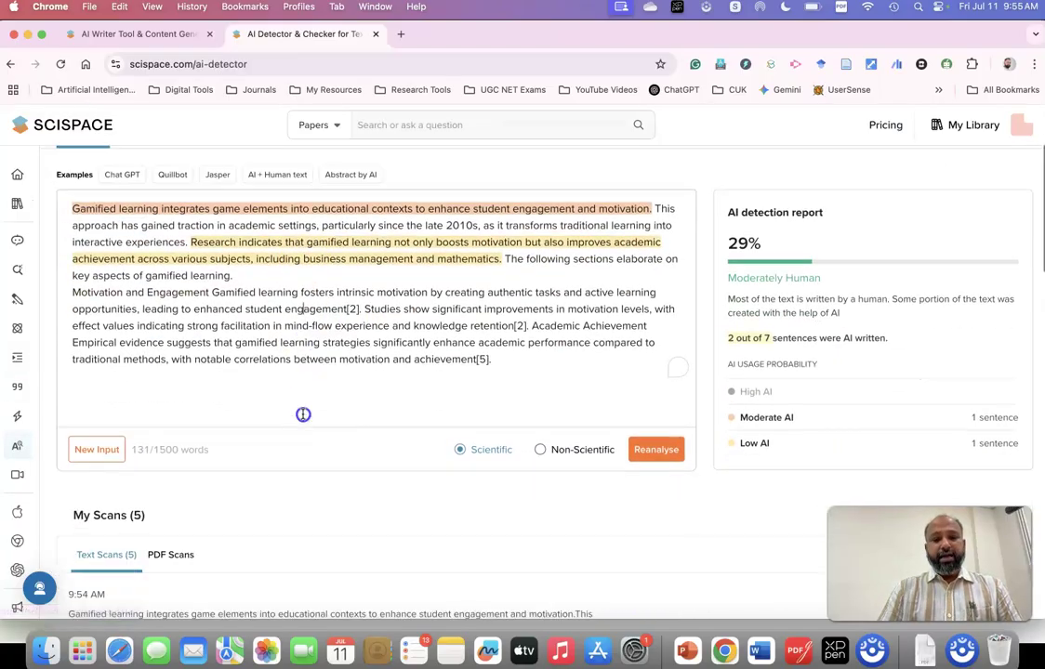
pyautogui.press('super+a')
pyautogui.press('BackSpace')
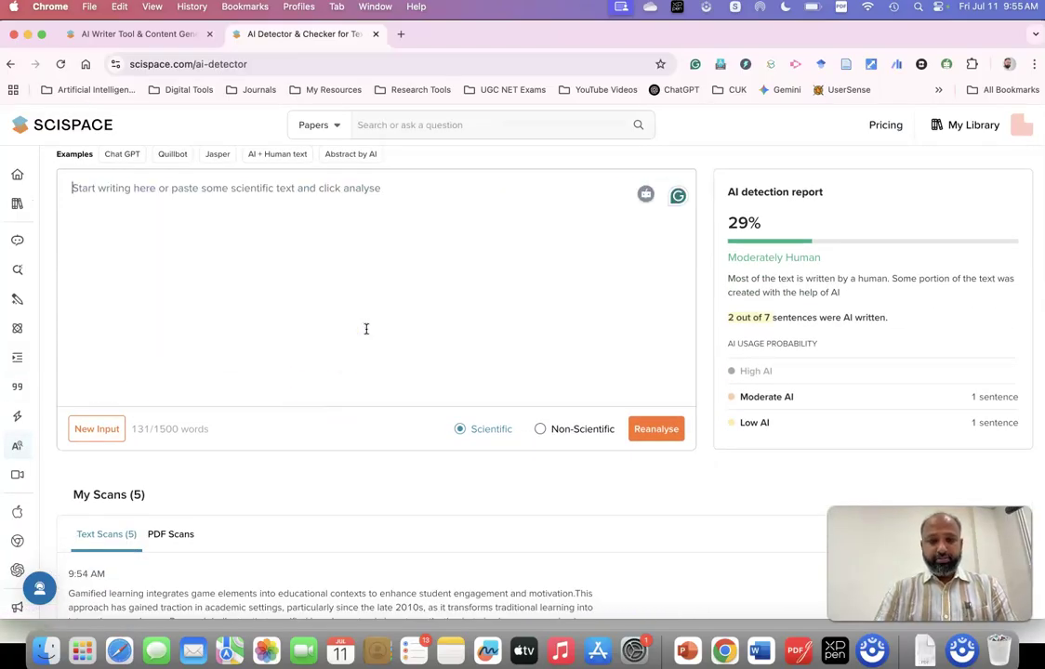
pyautogui.press('super+v')
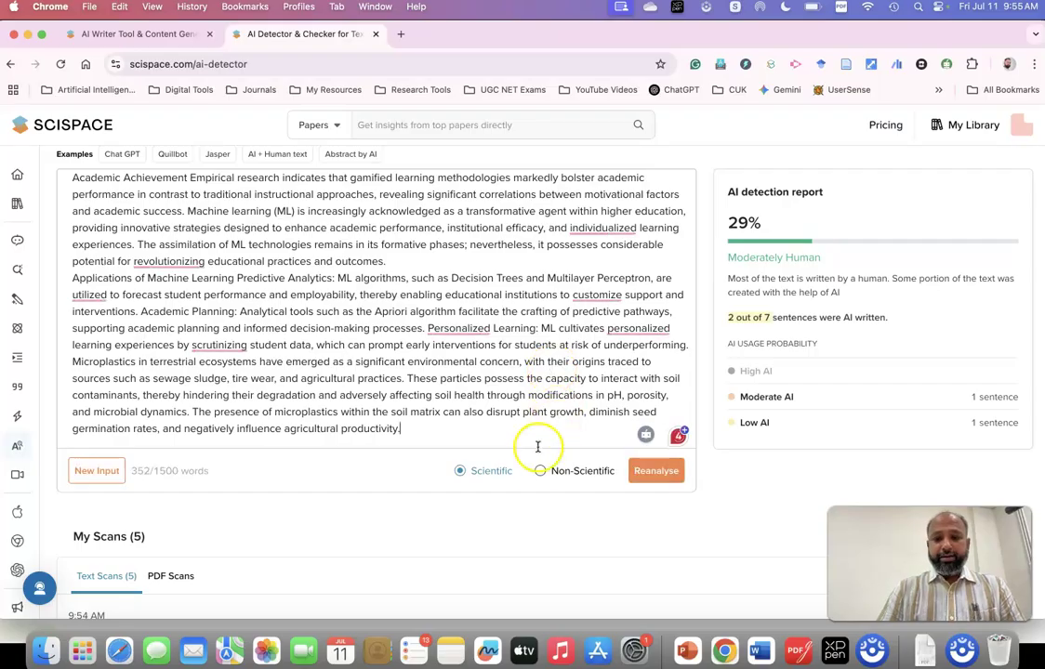
pyautogui.click(638, 472)
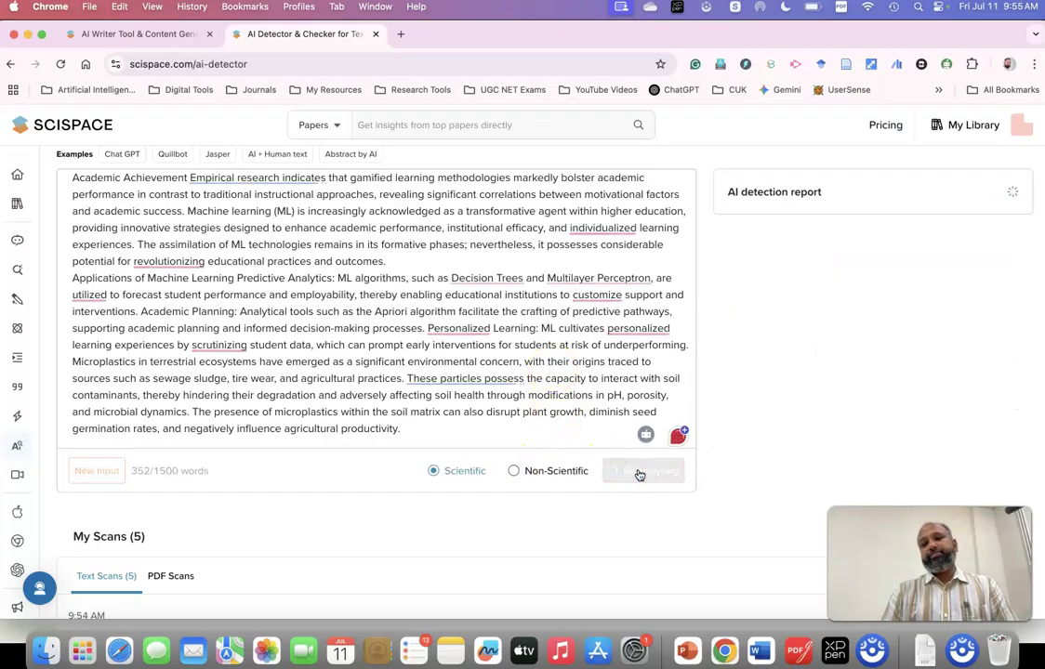
pyautogui.scroll(4, 639, 475)
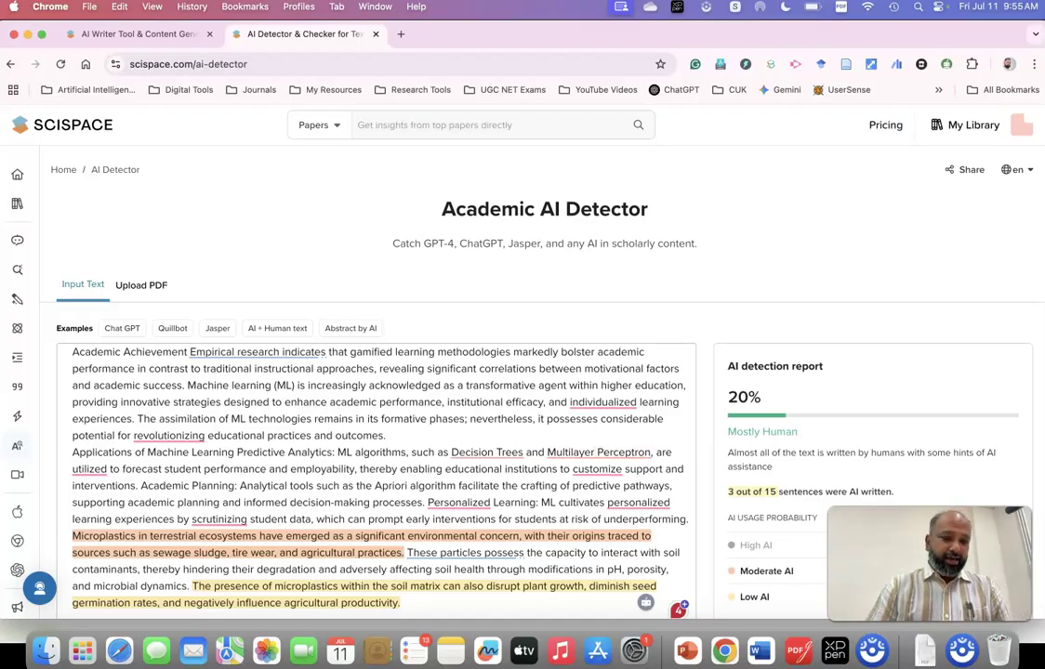
# Step: Open the Citation Generator and cite the example article "Applying self-directed anticipative learning to science I" in APA style
pyautogui.moveTo(23, 538)
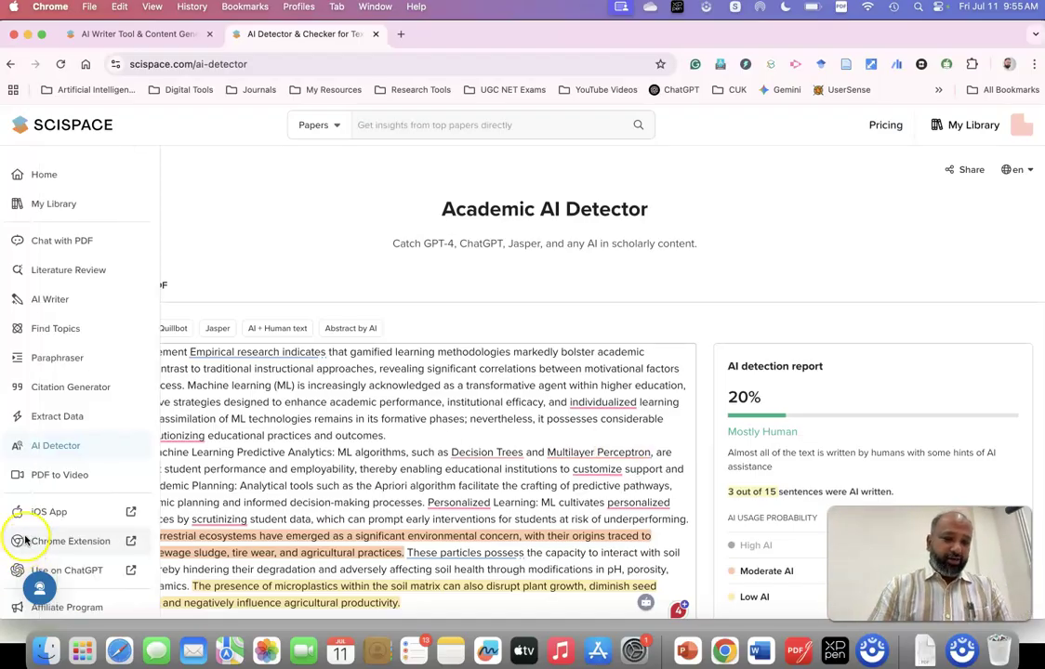
pyautogui.click(58, 388)
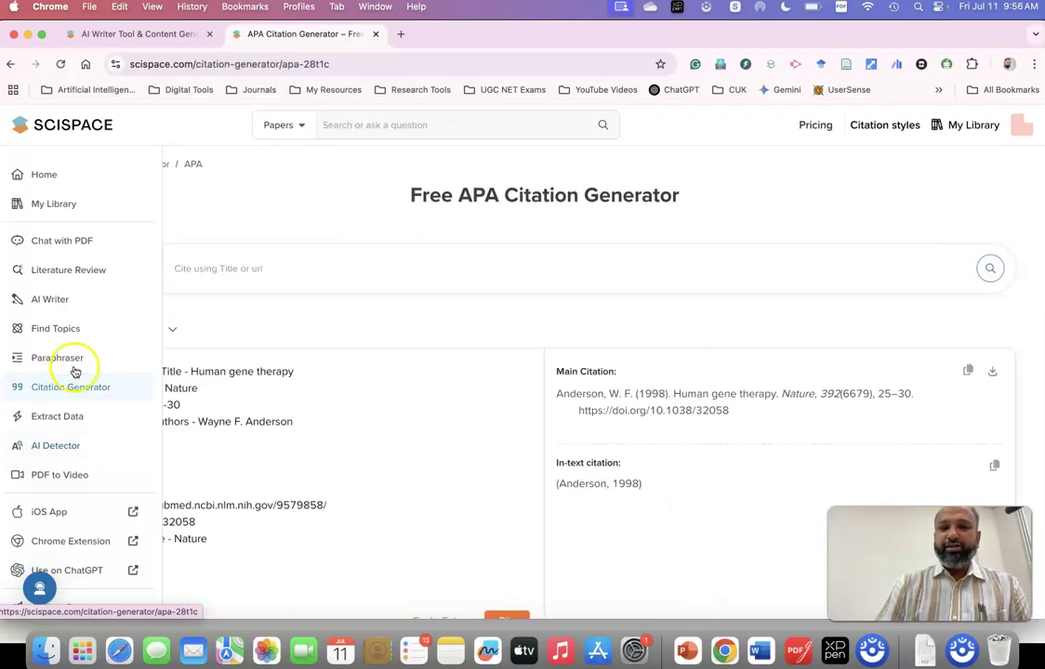
pyautogui.click(282, 264)
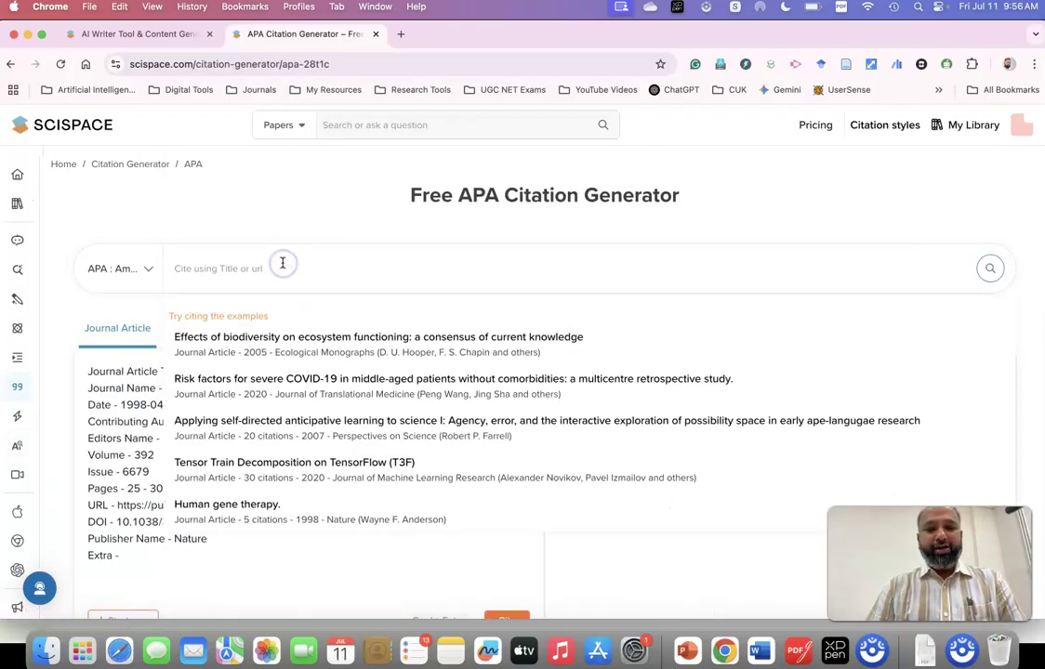
pyautogui.rightClick(261, 423)
pyautogui.click(242, 420)
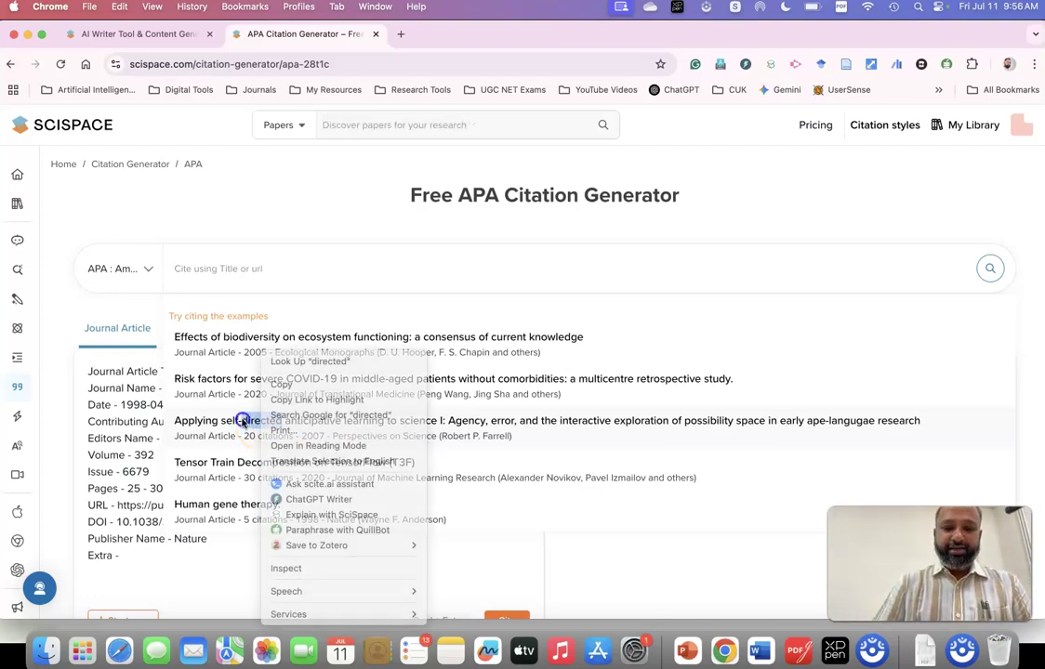
pyautogui.click(242, 421)
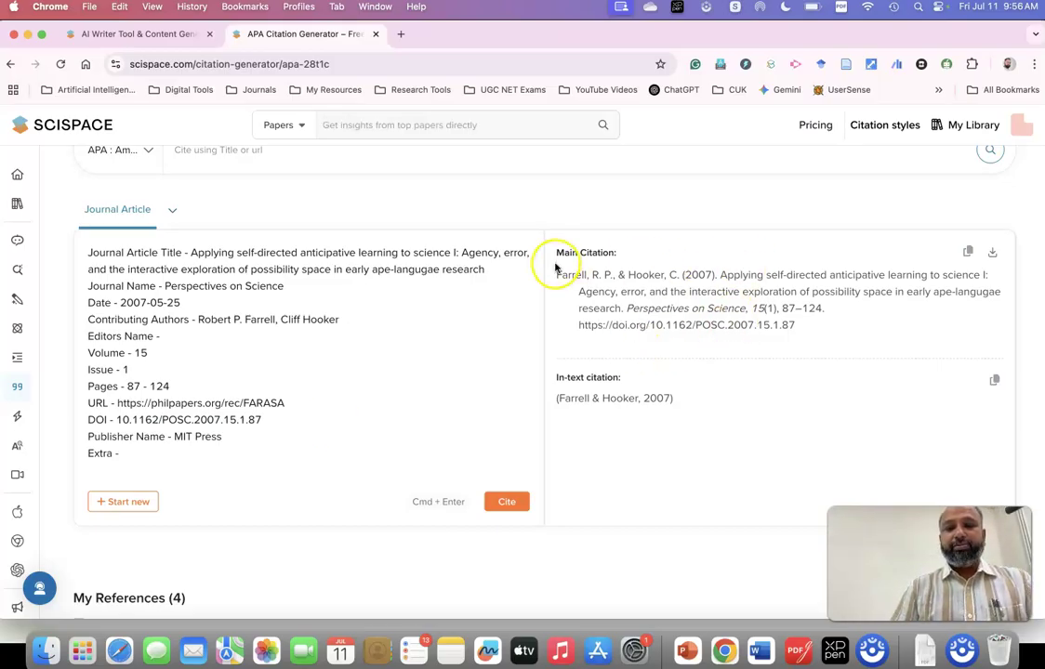
# Step: Examine the generated main and in-text citations and show the download formats for the main citation
pyautogui.moveTo(555, 272); pyautogui.dragTo(810, 329)
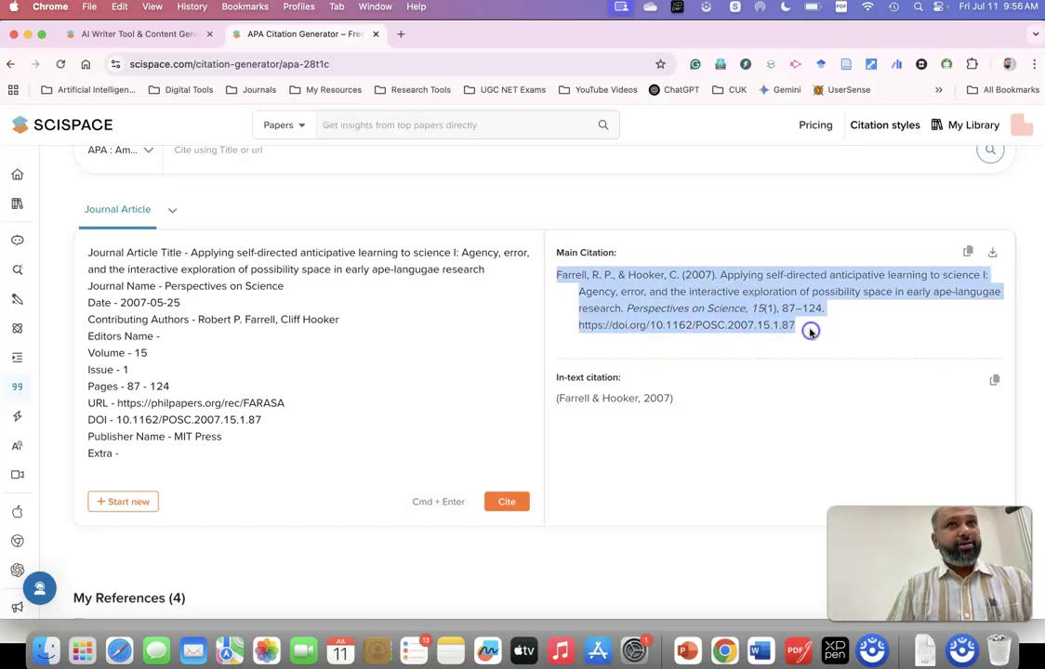
pyautogui.moveTo(673, 400); pyautogui.dragTo(553, 386)
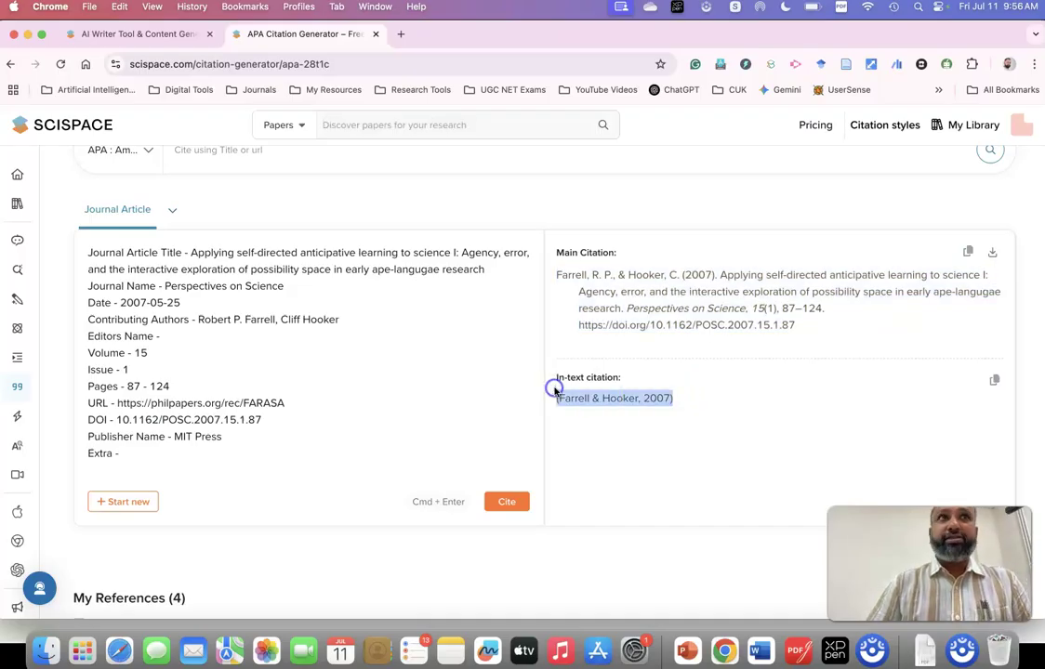
pyautogui.click(992, 252)
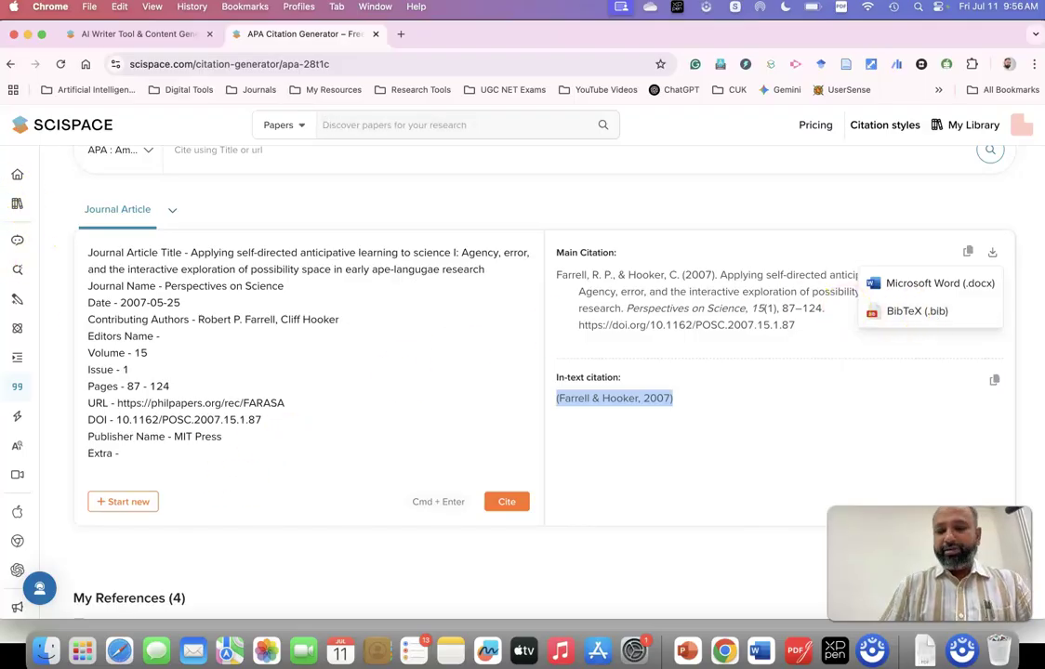
# Step: Switch to the PowerPoint slideshow and review the two "Key Features of SciSpace" slides
pyautogui.click(687, 651)
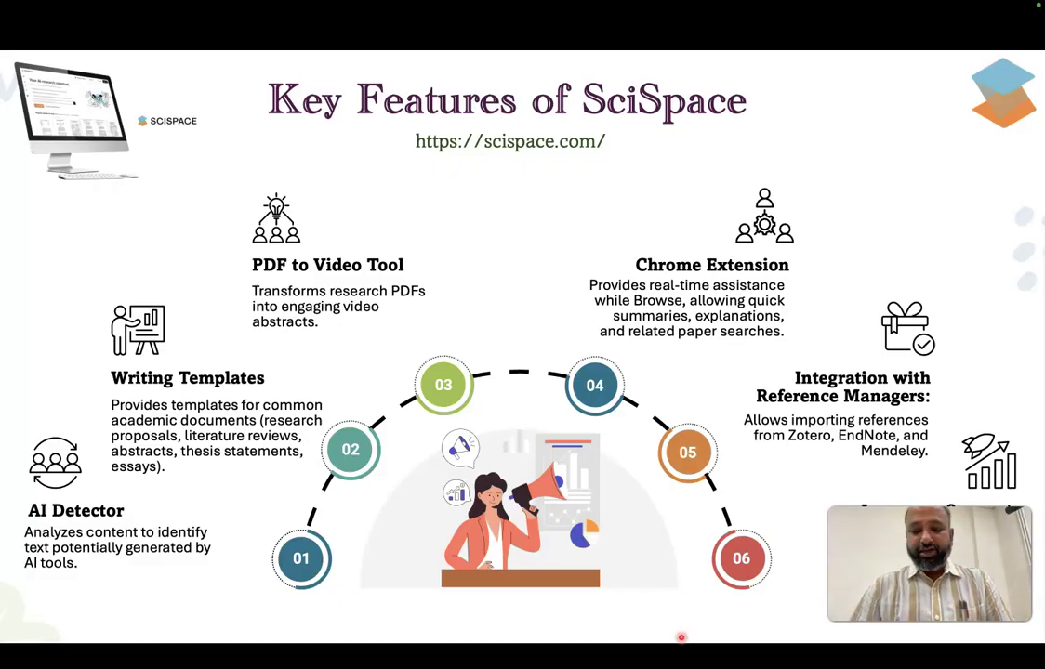
pyautogui.press('Right')
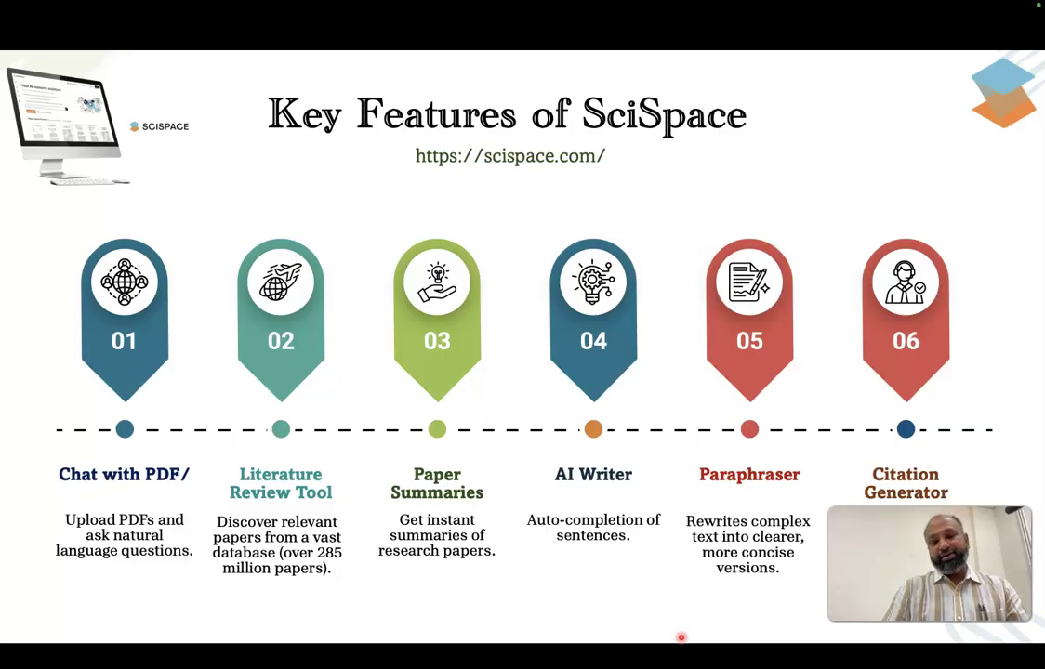
pyautogui.press('Right')
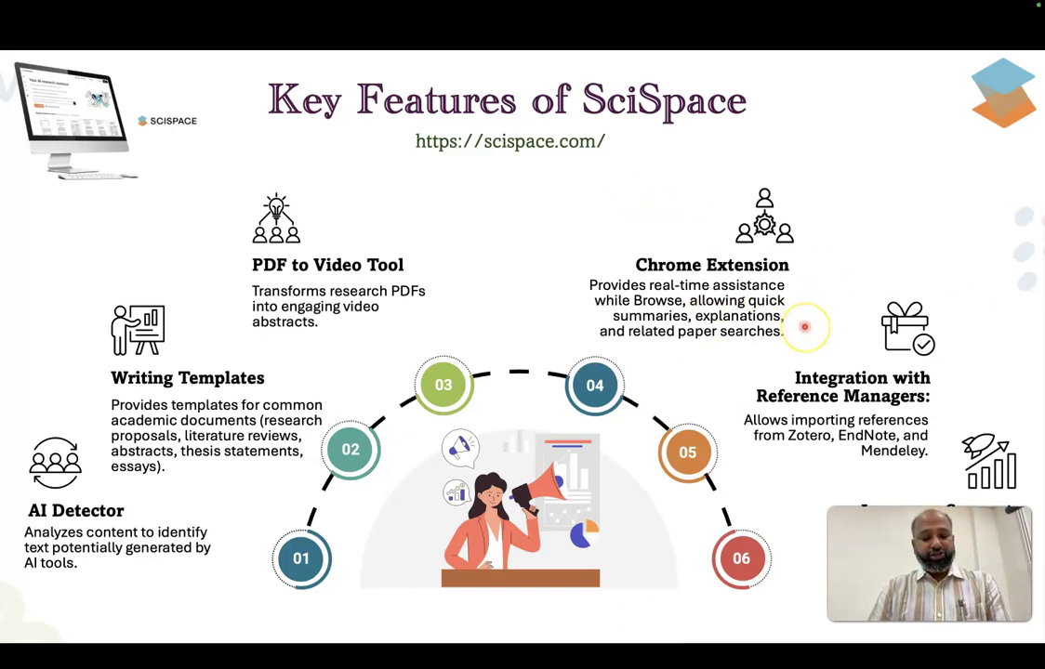
# Step: Return to Chrome, dismiss the citation download formats and minimize the browser window to uncover the slideshow
pyautogui.press('super+Tab')
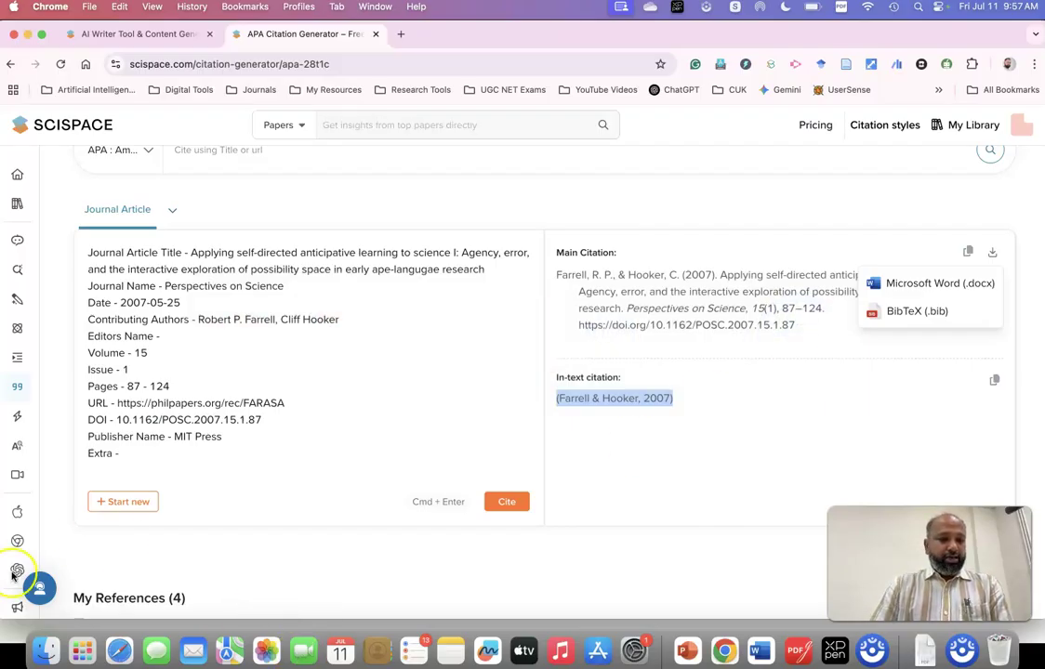
pyautogui.click(9, 517)
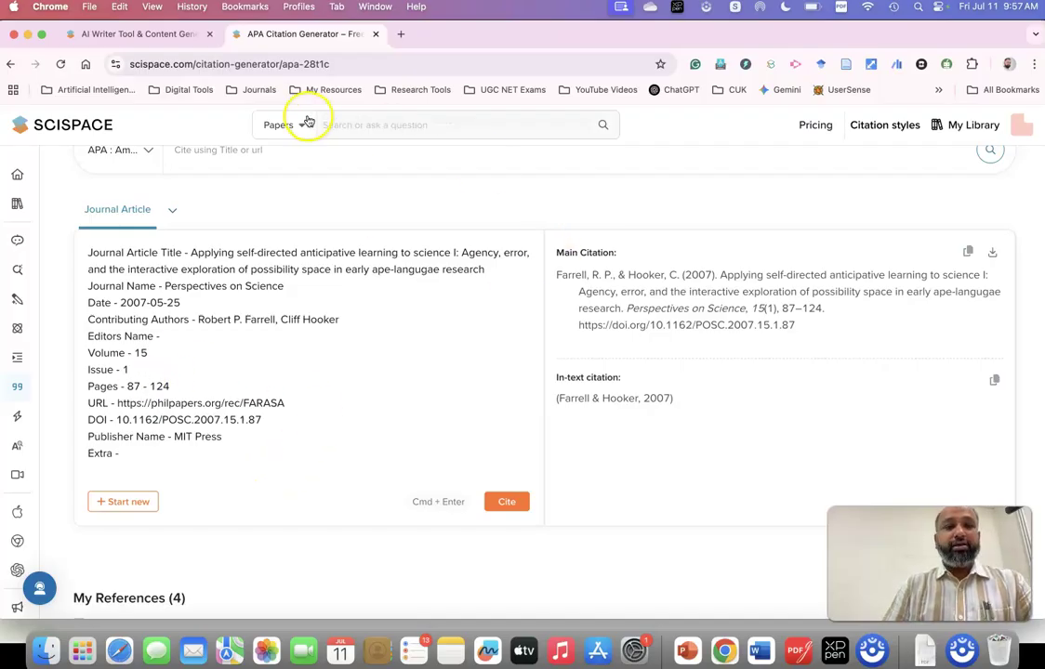
pyautogui.click(31, 35)
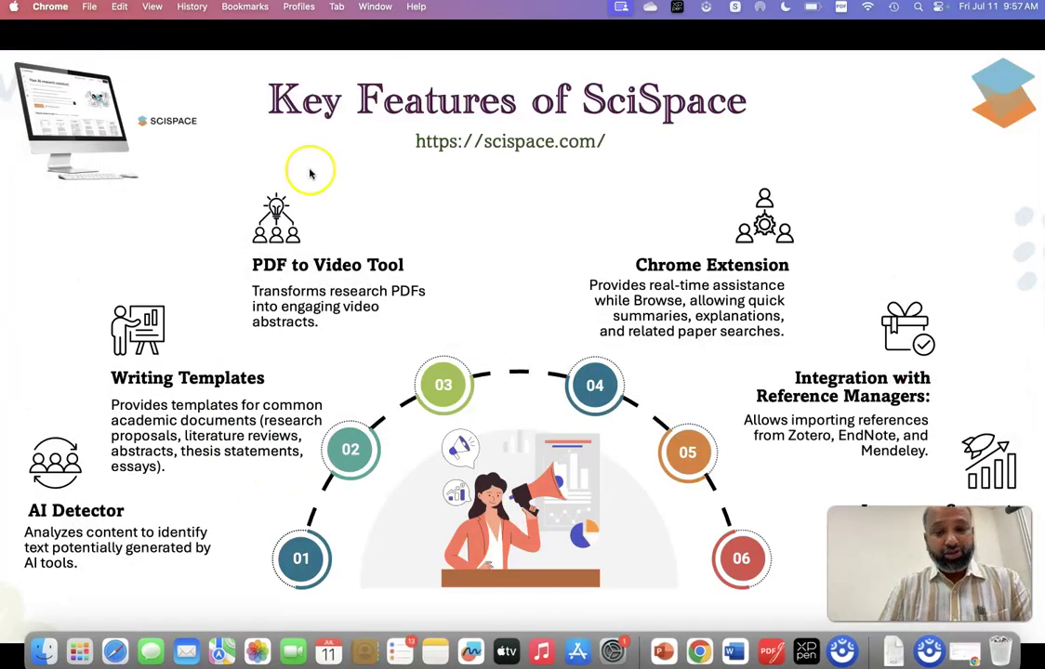